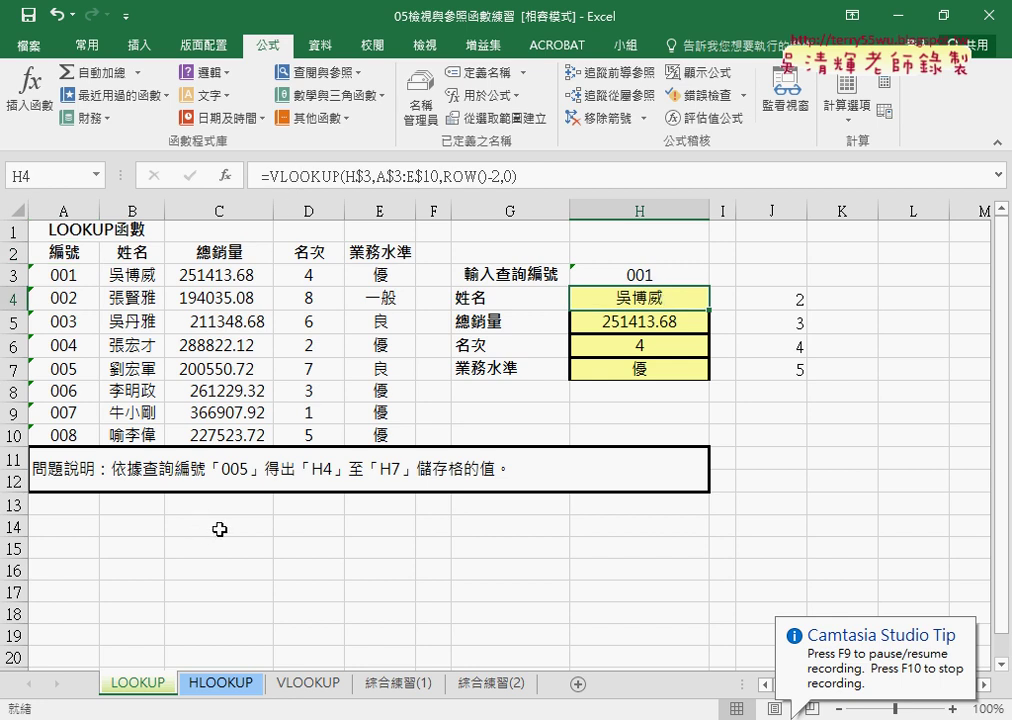
Duplicate the LOOKUP sheet as LOOKUP (2) and delete the old results in H4:H7
{"action": "left_click_drag", "start_coordinate": [160, 695], "coordinate": [200, 685]}
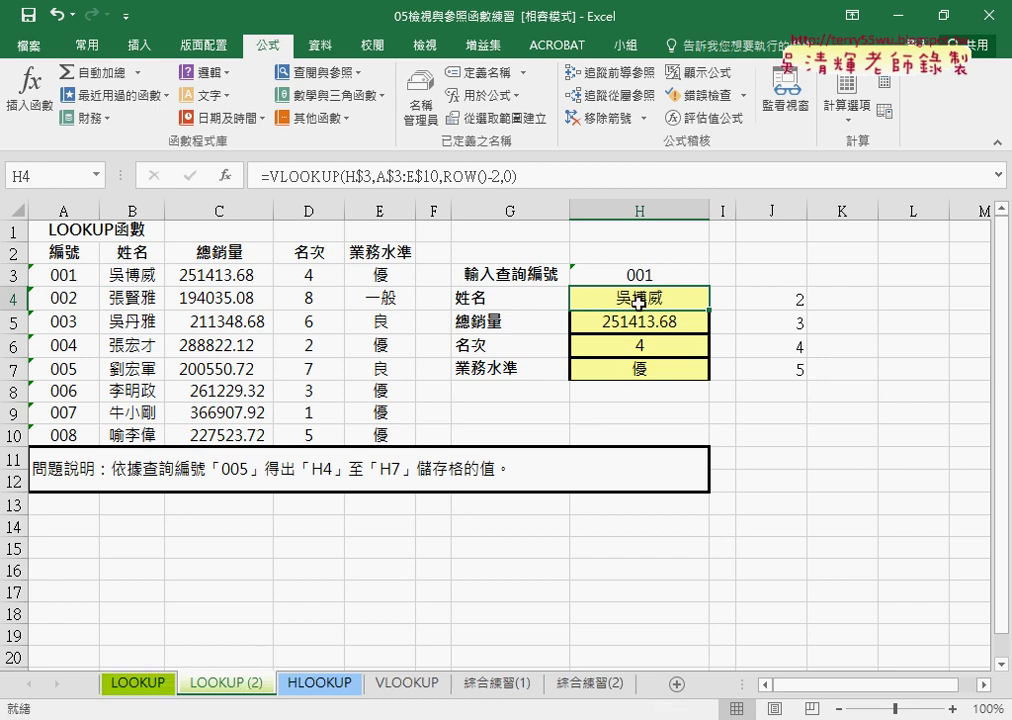
{"action": "left_click_drag", "start_coordinate": [642, 297], "coordinate": [638, 365]}
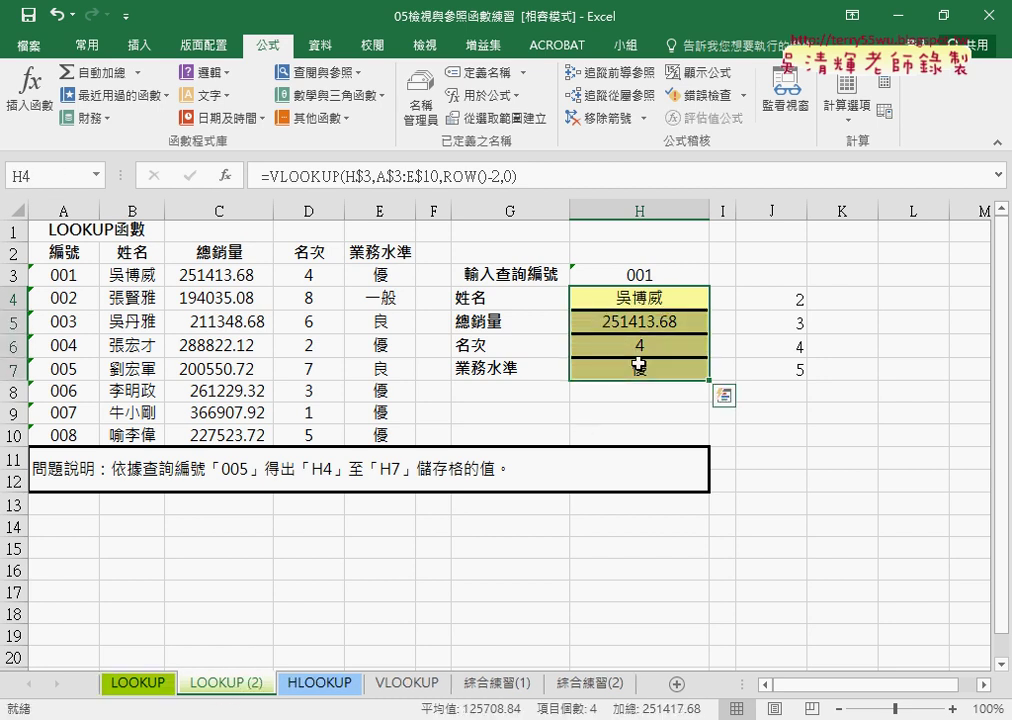
{"action": "key", "text": "Delete"}
{"action": "left_click", "coordinate": [637, 300]}
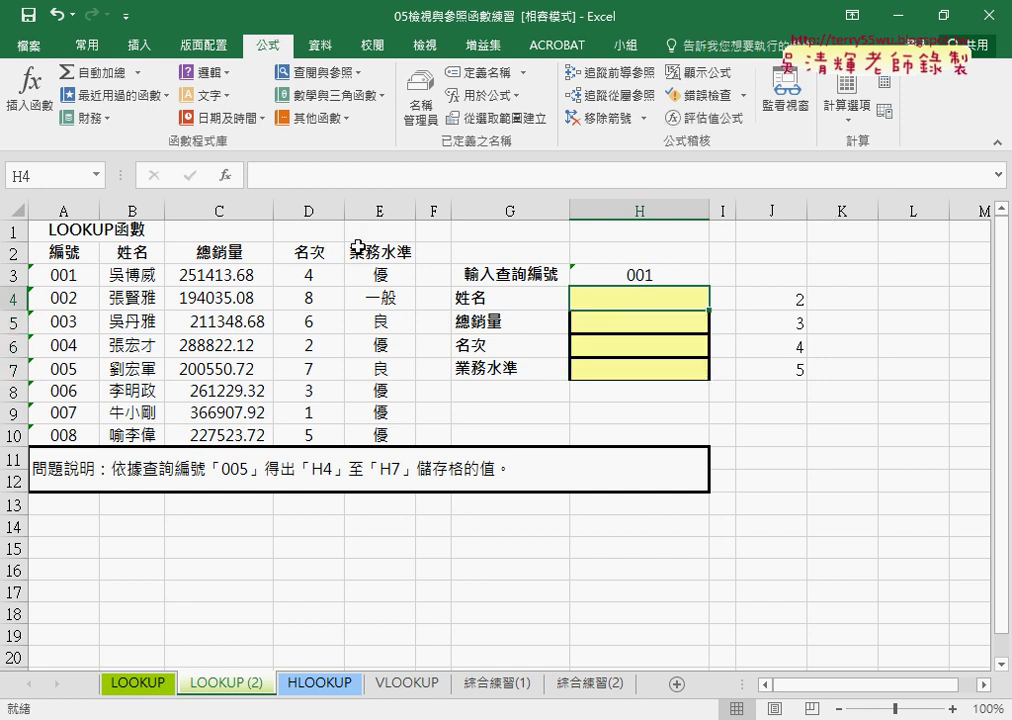
Insert the LOOKUP function into H4 in its lookup_value, lookup_vector, result_vector form
{"action": "left_click", "coordinate": [225, 175]}
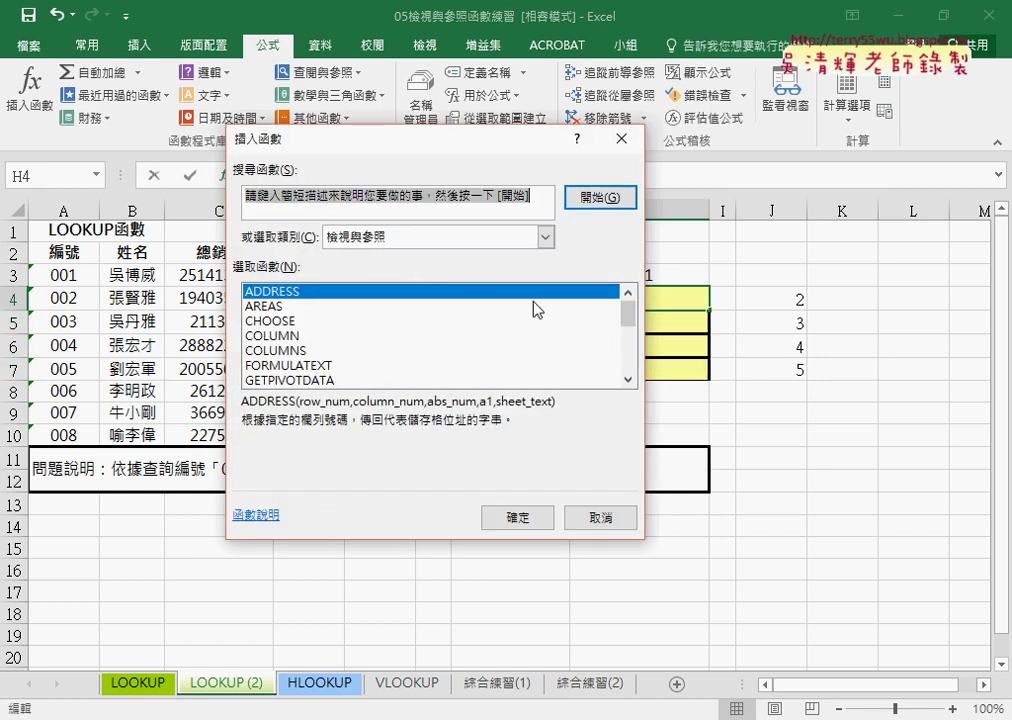
{"action": "left_click_drag", "start_coordinate": [631, 318], "coordinate": [630, 327]}
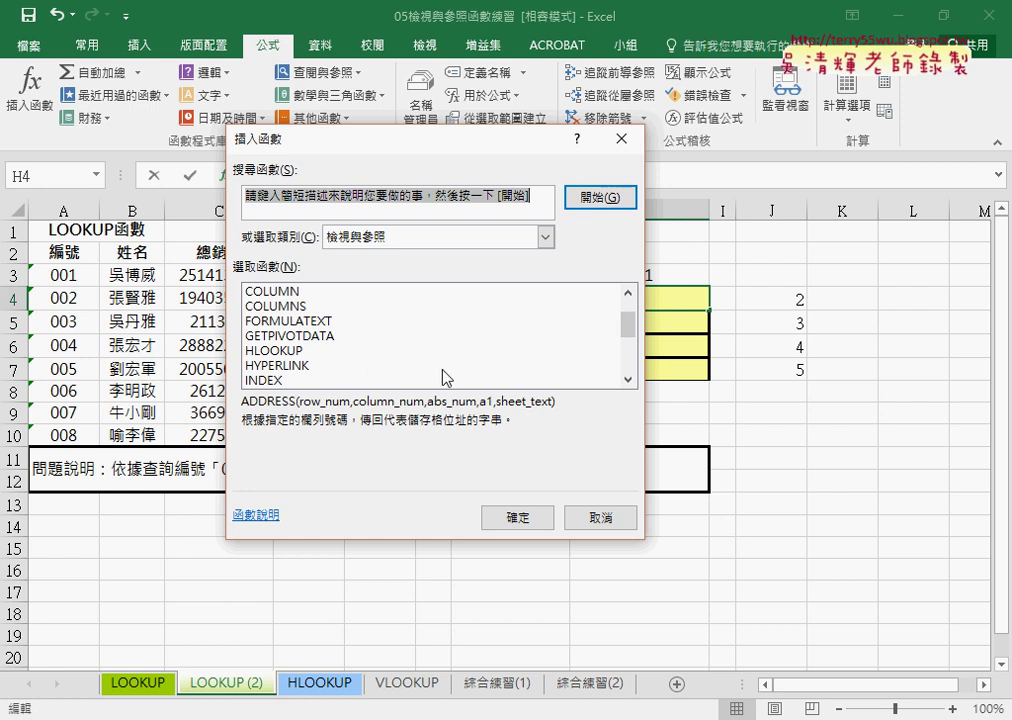
{"action": "left_click", "coordinate": [628, 379]}
{"action": "left_click", "coordinate": [628, 379]}
{"action": "left_click", "coordinate": [628, 379]}
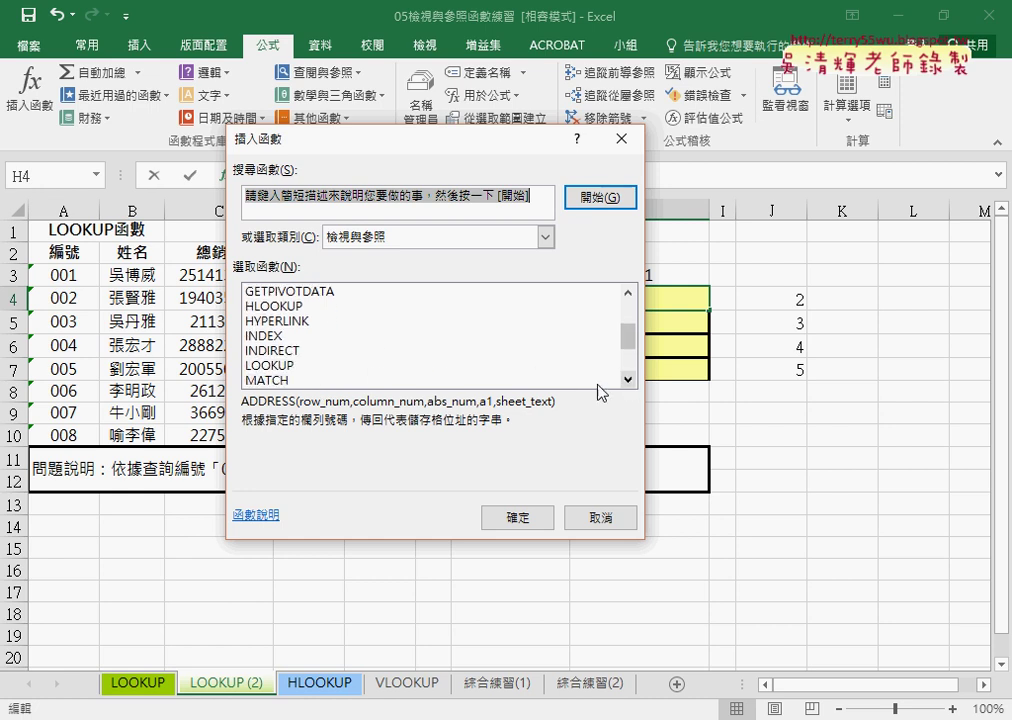
{"action": "left_click", "coordinate": [305, 365]}
{"action": "left_click", "coordinate": [516, 508]}
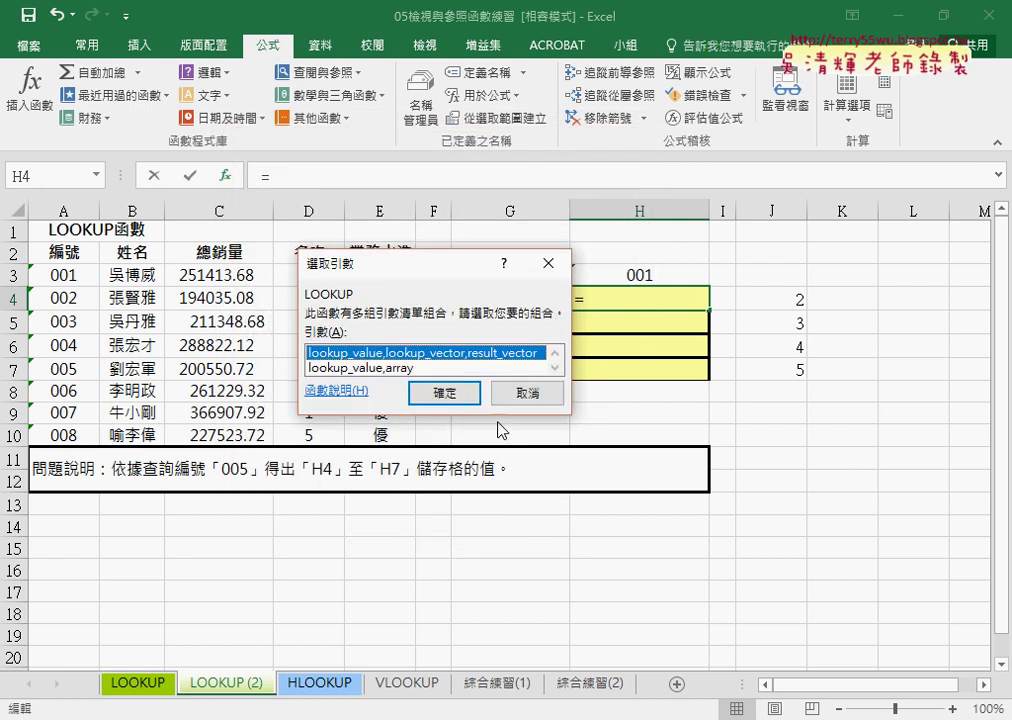
{"action": "left_click", "coordinate": [440, 396]}
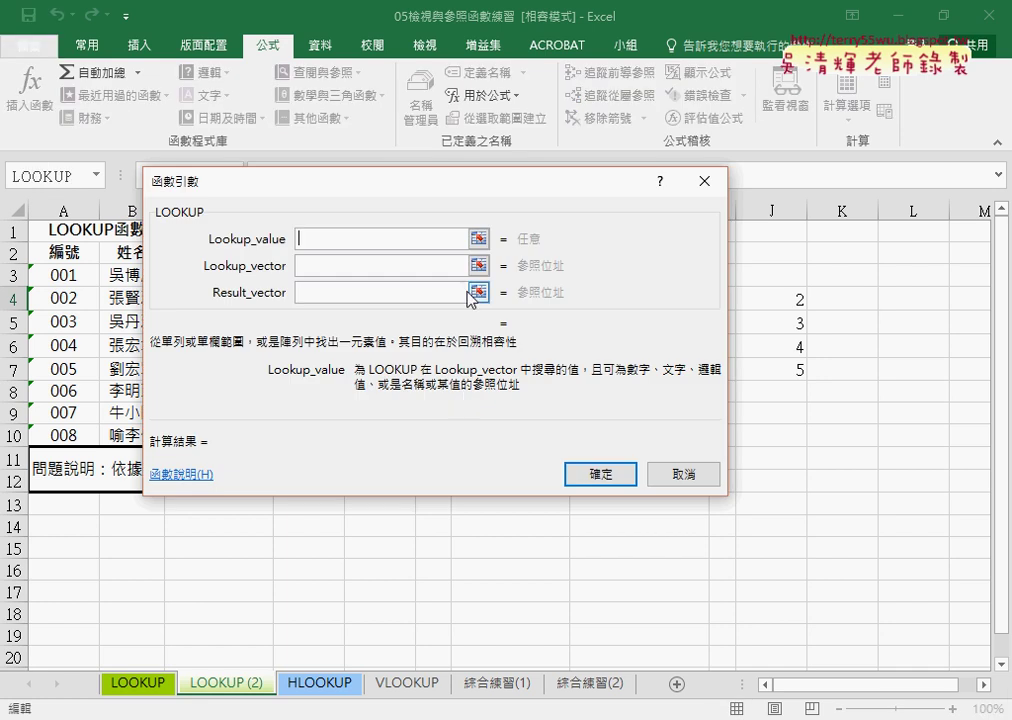
Set LOOKUP's arguments to H3, the 編號 range and B3:B10, and confirm
{"action": "left_click_drag", "start_coordinate": [470, 197], "coordinate": [647, 378]}
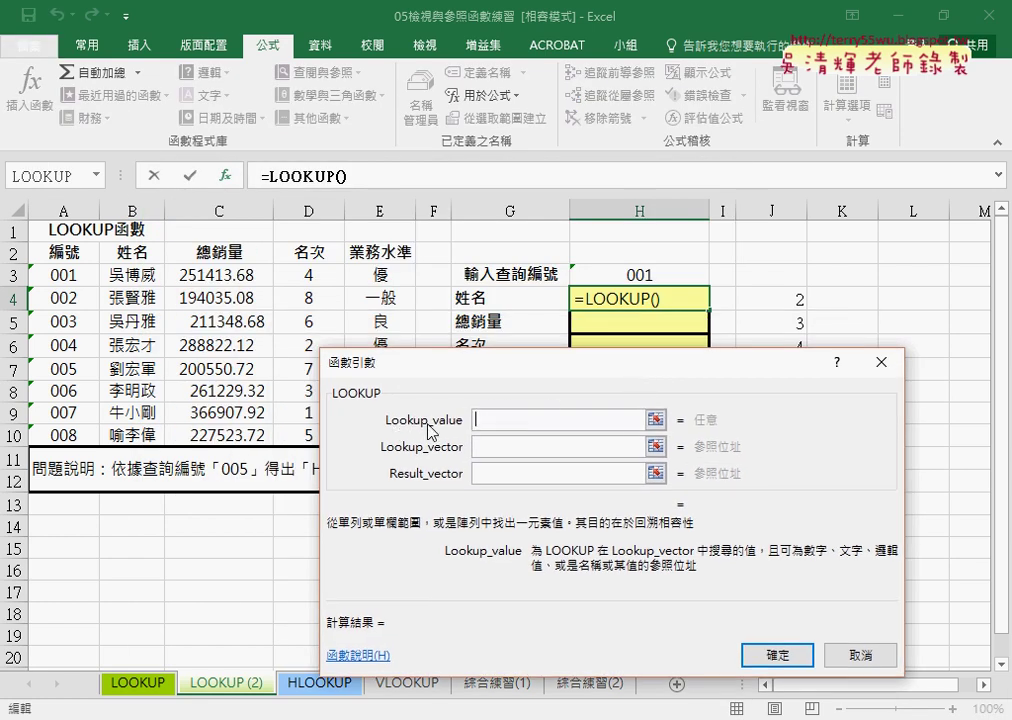
{"action": "left_click", "coordinate": [640, 276]}
{"action": "left_click", "coordinate": [520, 446]}
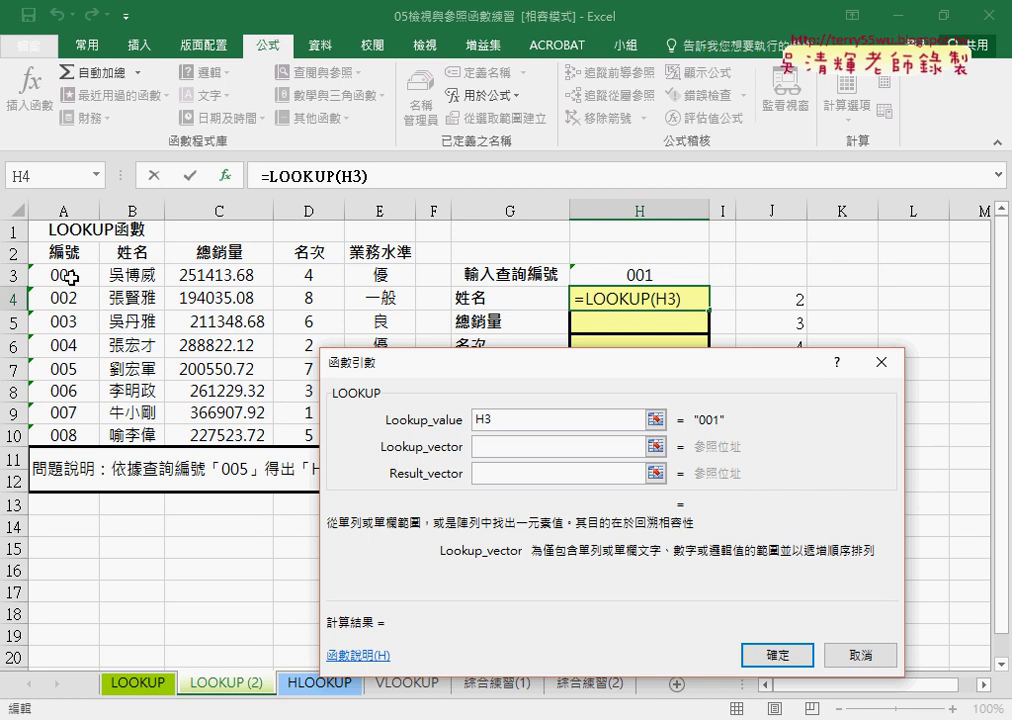
{"action": "left_click_drag", "start_coordinate": [71, 275], "coordinate": [79, 434]}
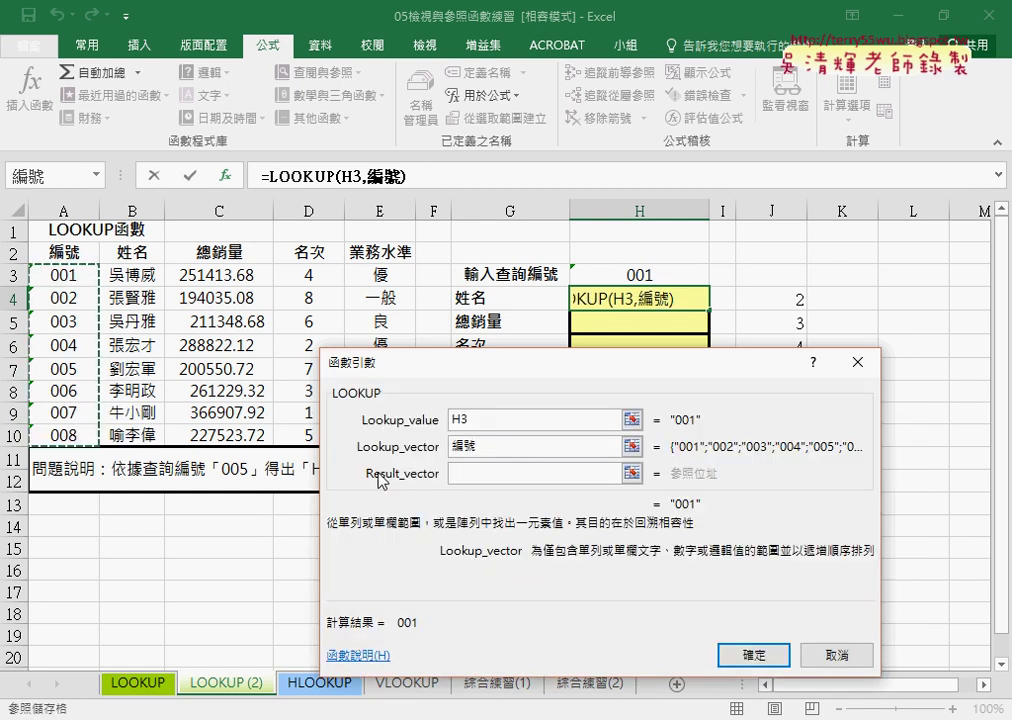
{"action": "left_click", "coordinate": [460, 474]}
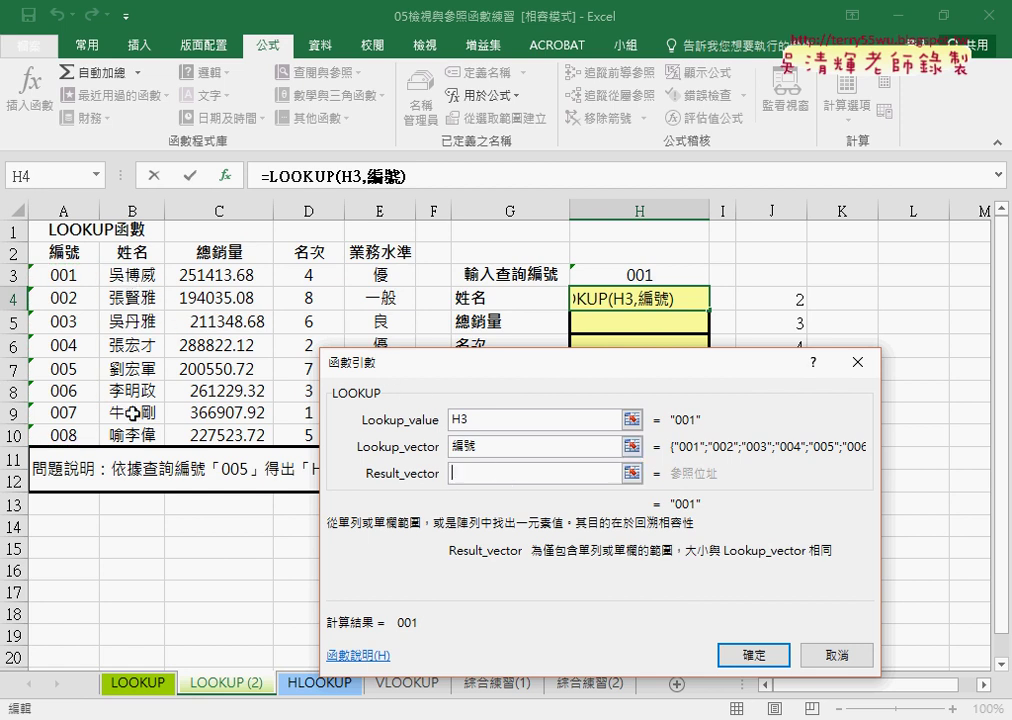
{"action": "left_click_drag", "start_coordinate": [112, 275], "coordinate": [137, 430]}
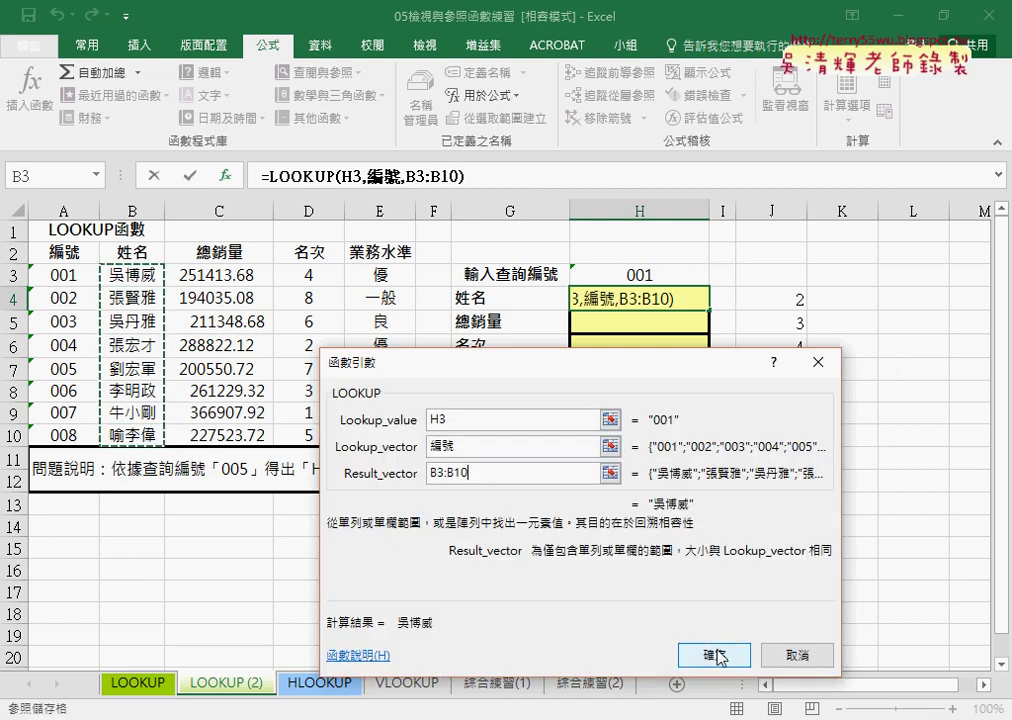
{"action": "left_click", "coordinate": [716, 653]}
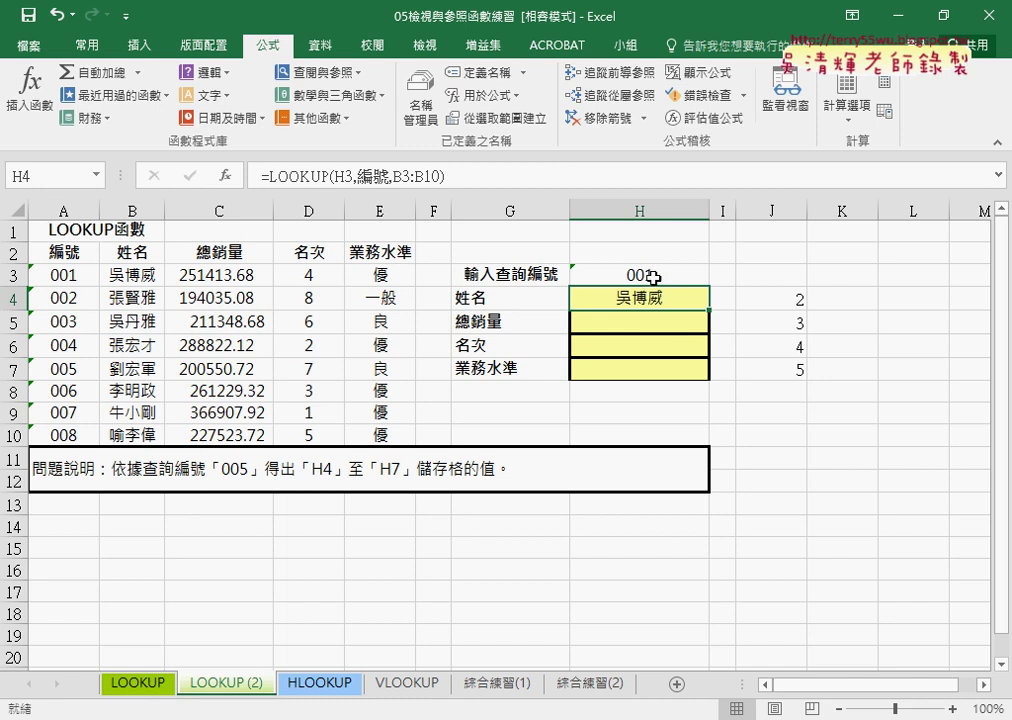
Choose query ID 002 from H3's dropdown list
{"action": "left_click", "coordinate": [657, 276]}
{"action": "left_click", "coordinate": [719, 276]}
{"action": "left_click", "coordinate": [690, 314]}
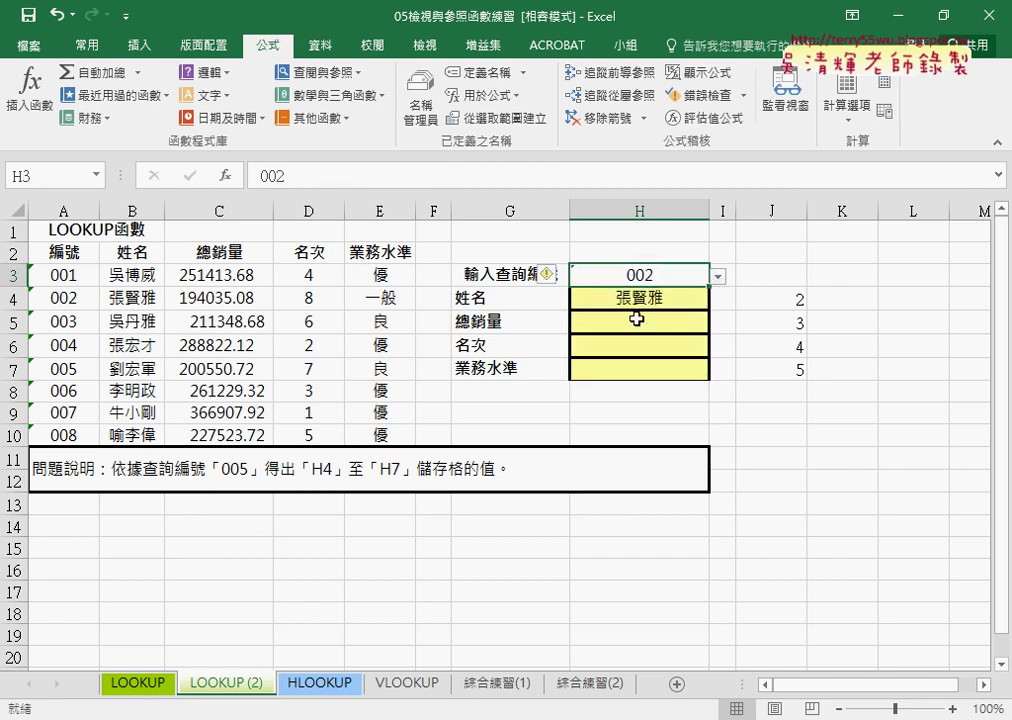
Review the vector-form arguments of H4's LOOKUP formula without changing them
{"action": "left_click", "coordinate": [655, 297]}
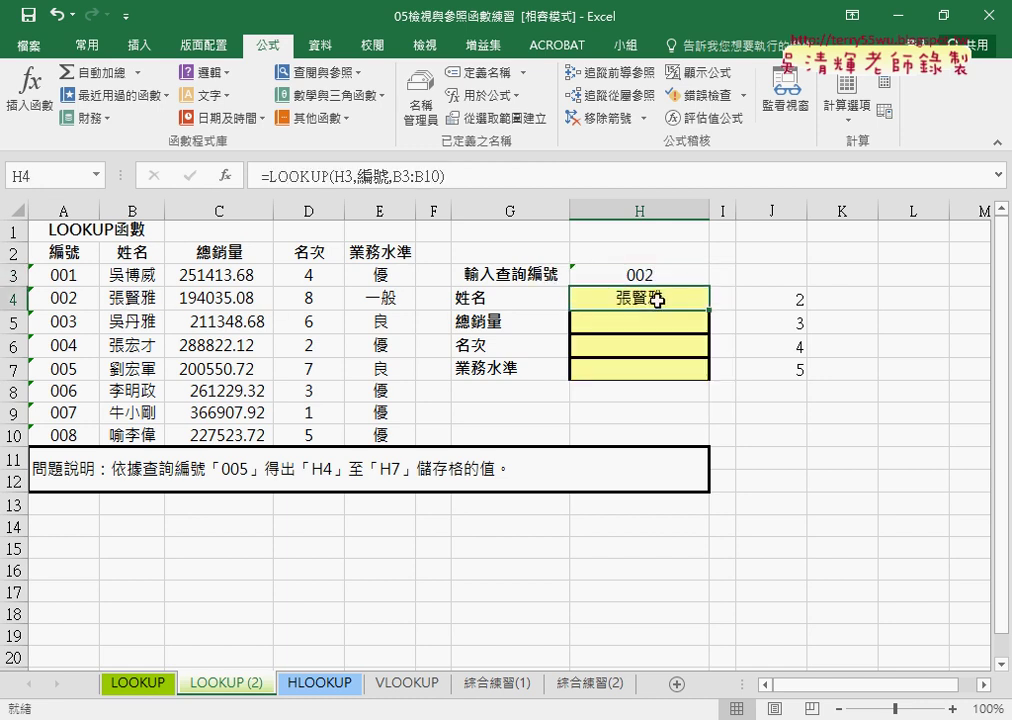
{"action": "left_click", "coordinate": [339, 176]}
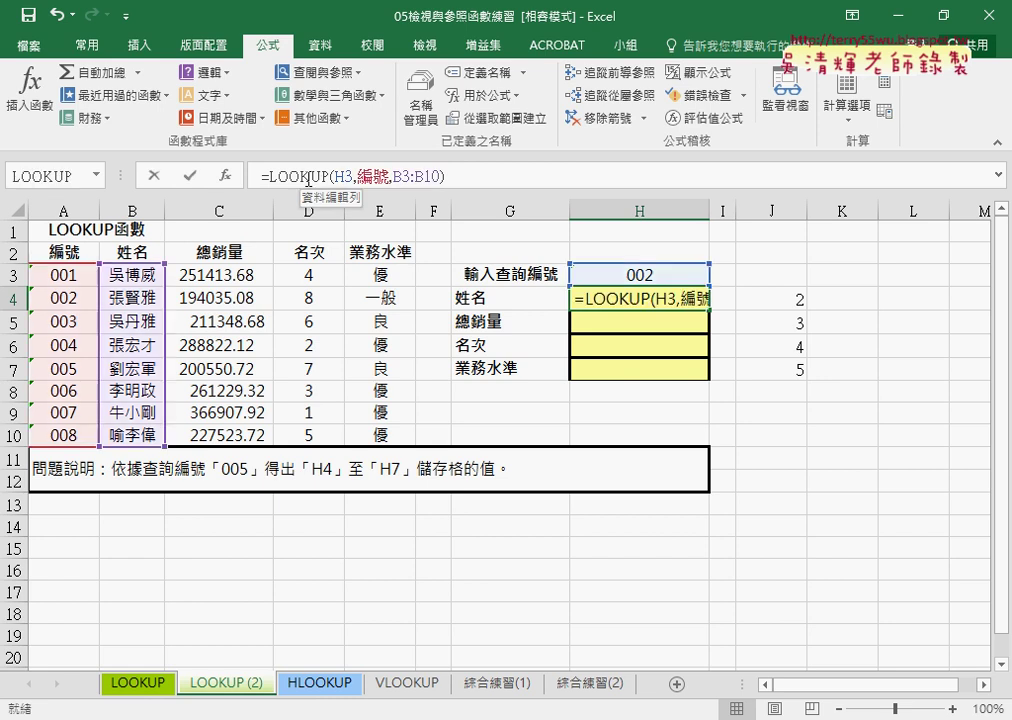
{"action": "left_click", "coordinate": [226, 176]}
{"action": "left_click", "coordinate": [590, 573]}
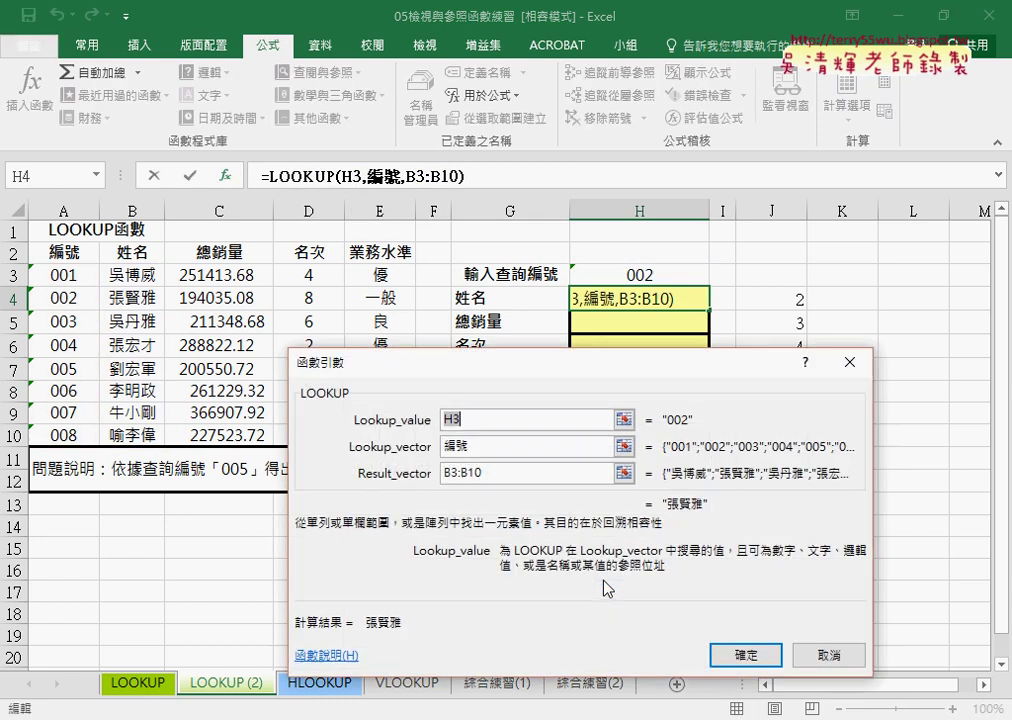
{"action": "left_click", "coordinate": [829, 655]}
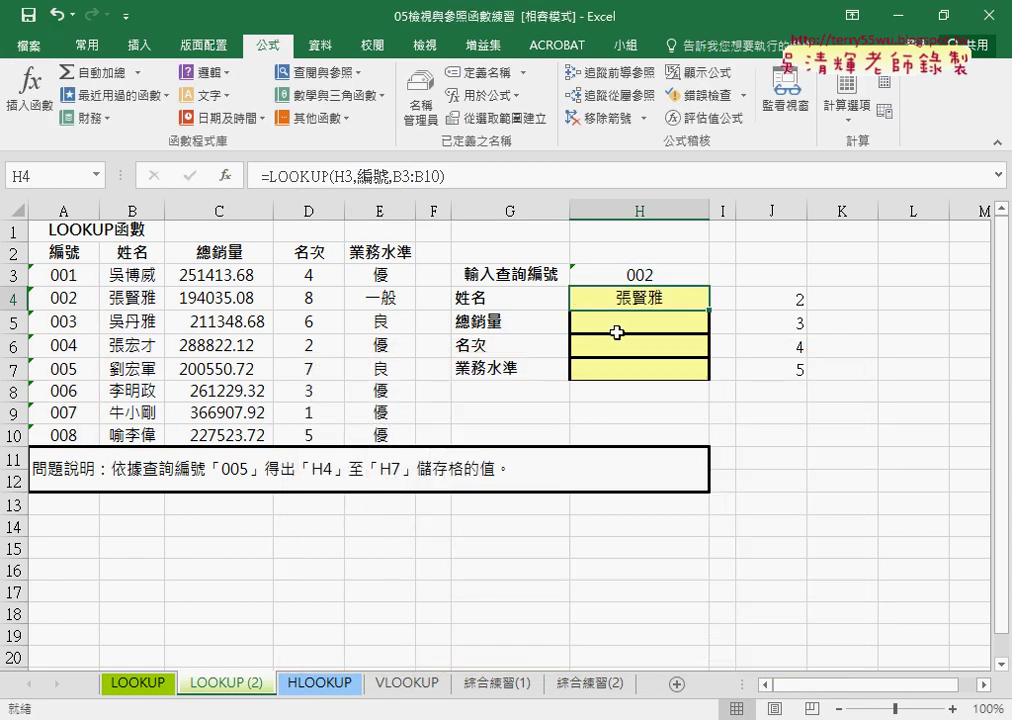
Copy the full LOOKUP formula text from H4's formula bar
{"action": "left_click", "coordinate": [680, 329]}
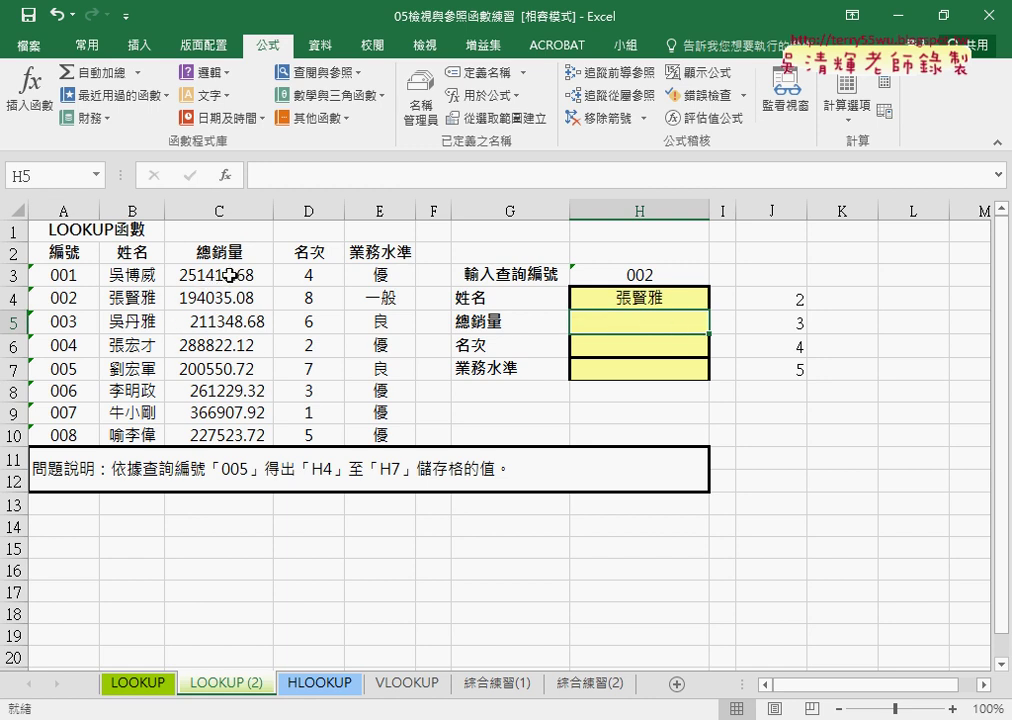
{"action": "left_click", "coordinate": [632, 300]}
{"action": "left_click_drag", "start_coordinate": [262, 176], "coordinate": [353, 176]}
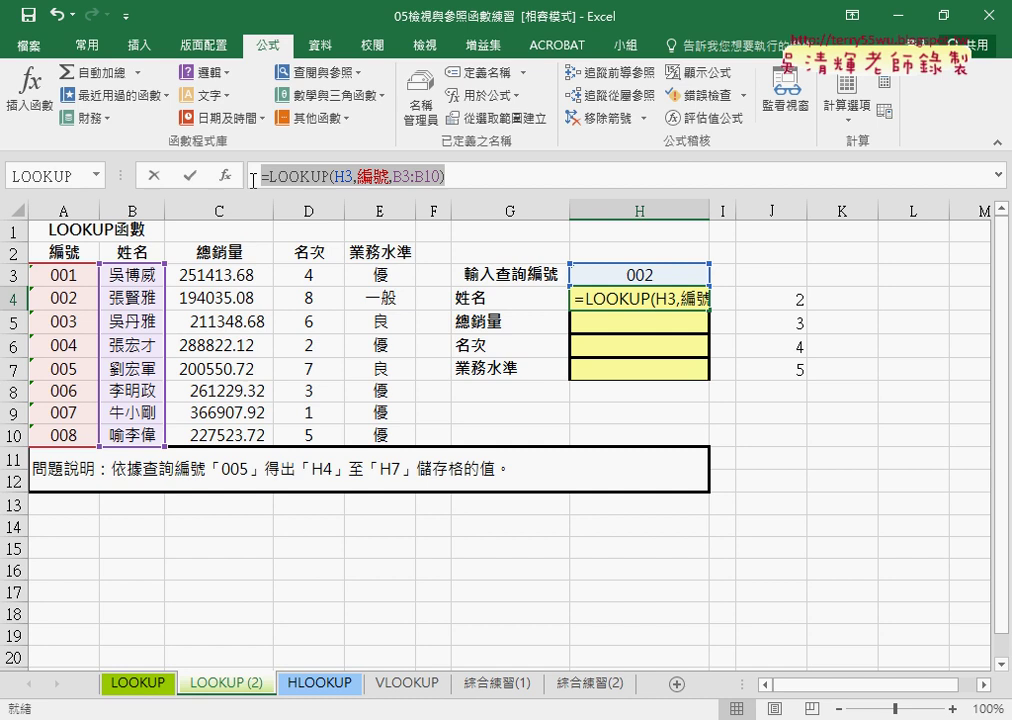
{"action": "right_click", "coordinate": [353, 188]}
{"action": "left_click", "coordinate": [380, 151]}
{"action": "left_click", "coordinate": [156, 177]}
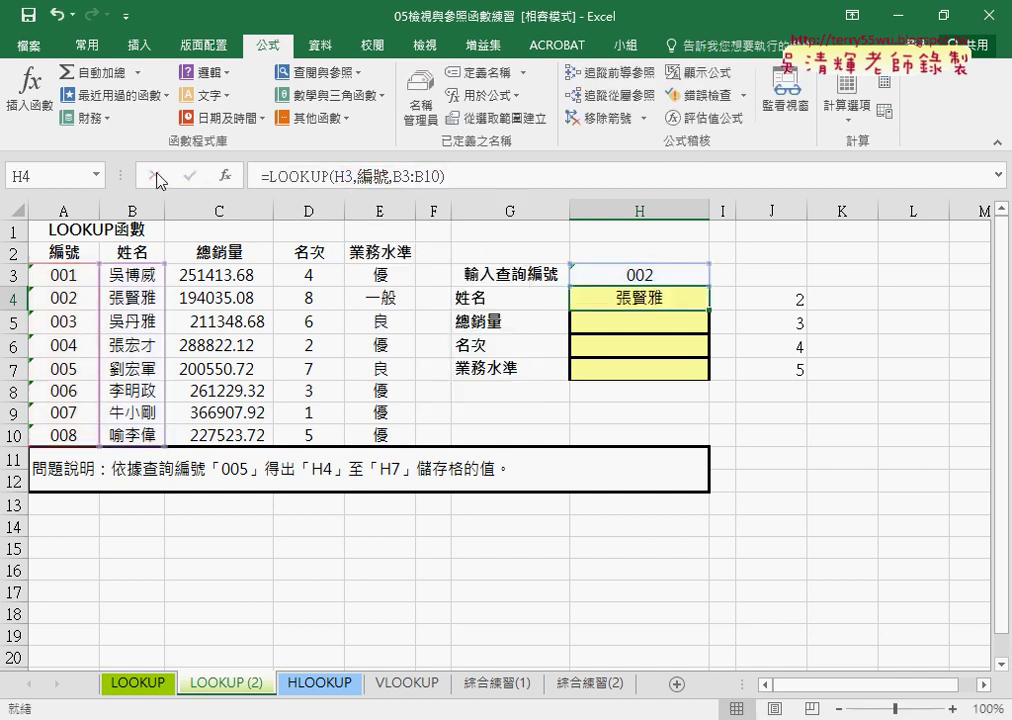
Paste the LOOKUP formula into H5 and change its result range to C3:C10
{"action": "left_click", "coordinate": [621, 322]}
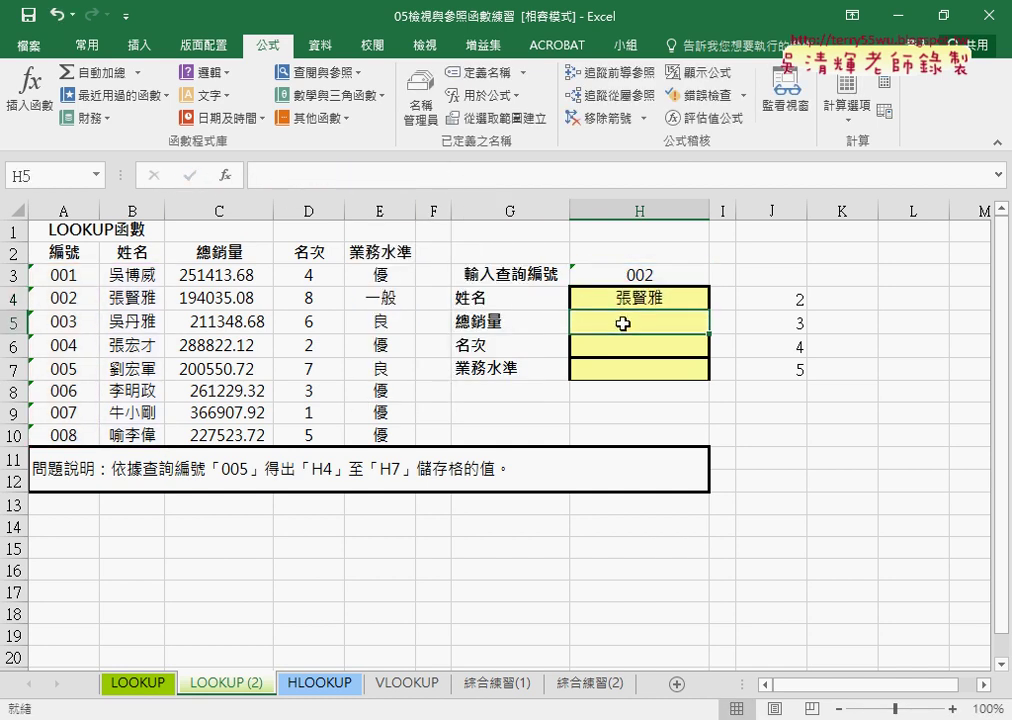
{"action": "right_click", "coordinate": [293, 181]}
{"action": "left_click", "coordinate": [308, 264]}
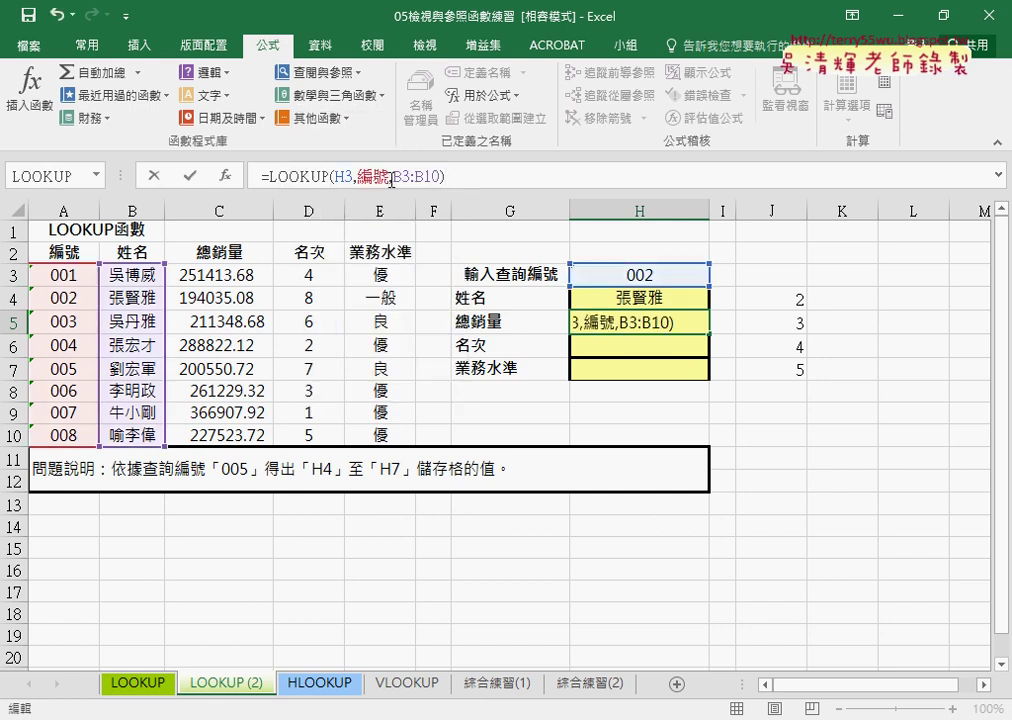
{"action": "left_click_drag", "start_coordinate": [391, 181], "coordinate": [443, 181]}
{"action": "left_click", "coordinate": [228, 279]}
{"action": "left_click_drag", "start_coordinate": [229, 289], "coordinate": [236, 433]}
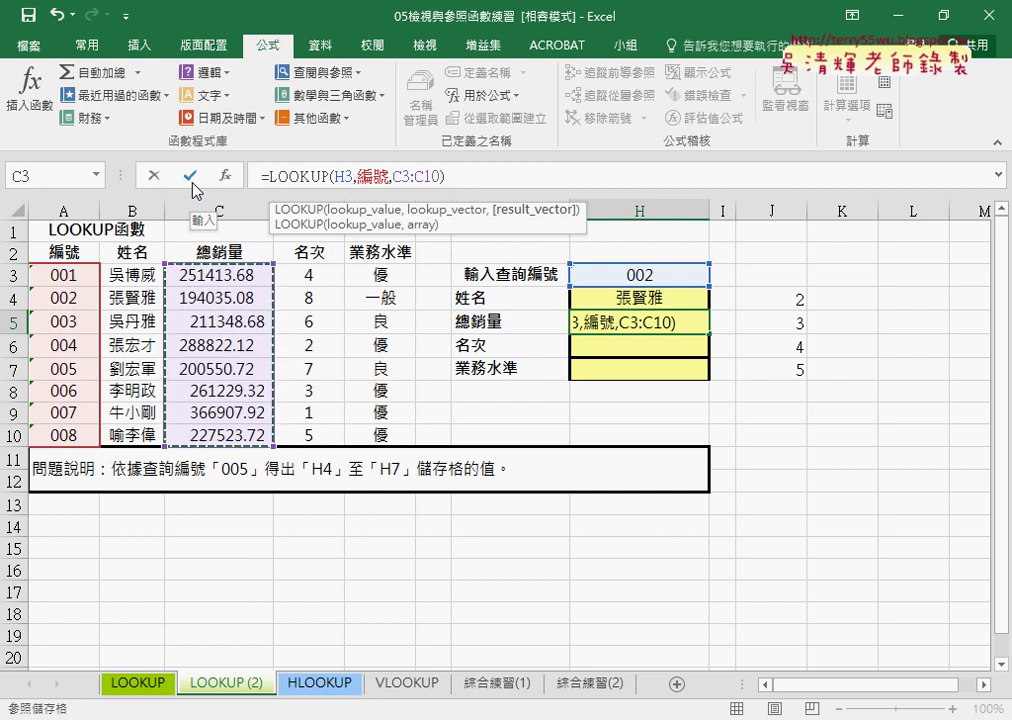
{"action": "left_click", "coordinate": [192, 178]}
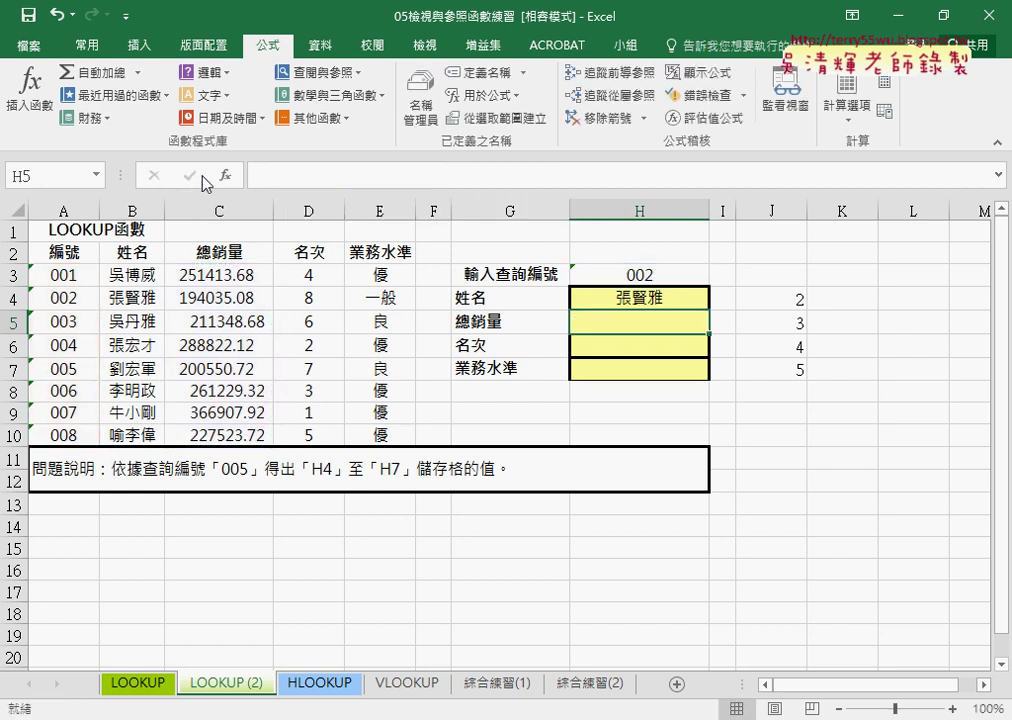
Re-edit H4's LOOKUP formula at its B3:B10 range and commit it with Ctrl+Enter
{"action": "left_click", "coordinate": [645, 298]}
{"action": "left_click_drag", "start_coordinate": [392, 177], "coordinate": [441, 177]}
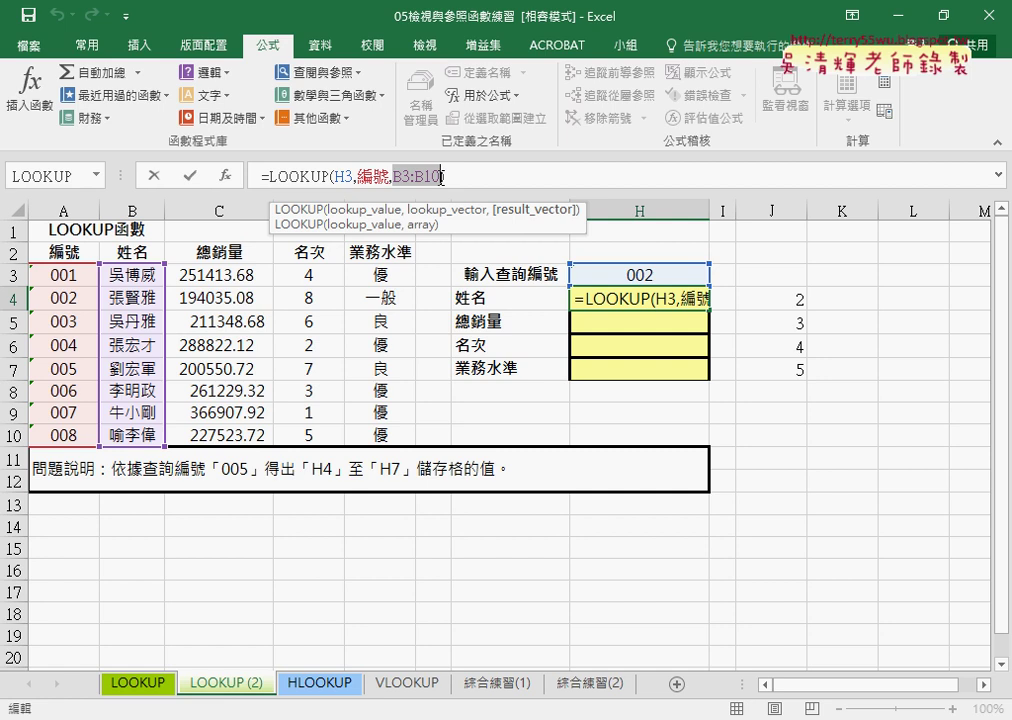
{"action": "key", "text": "ctrl+Return"}
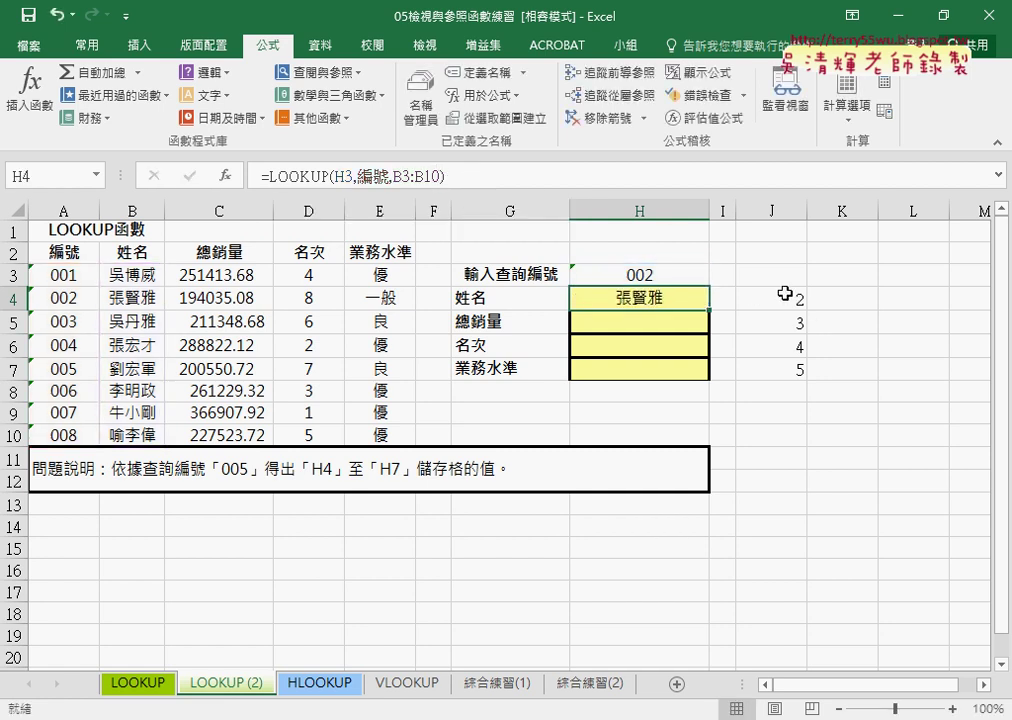
Delete the numbers 2 to 5 in J4:J7 and select J4
{"action": "left_click_drag", "start_coordinate": [785, 293], "coordinate": [787, 368]}
{"action": "key", "text": "Delete"}
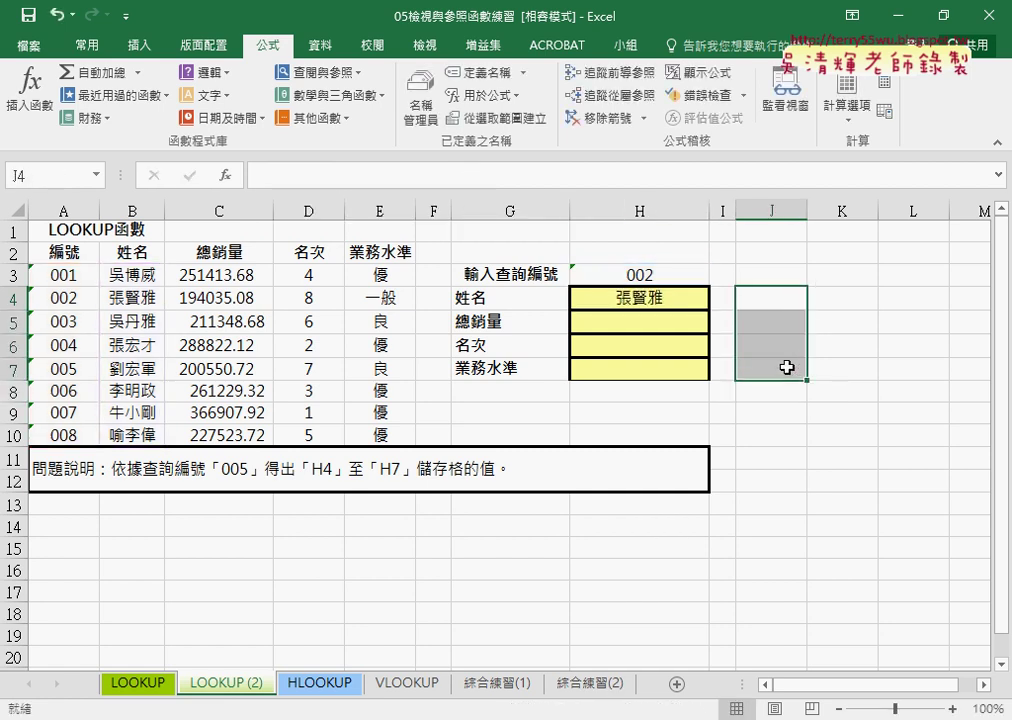
{"action": "left_click", "coordinate": [779, 296]}
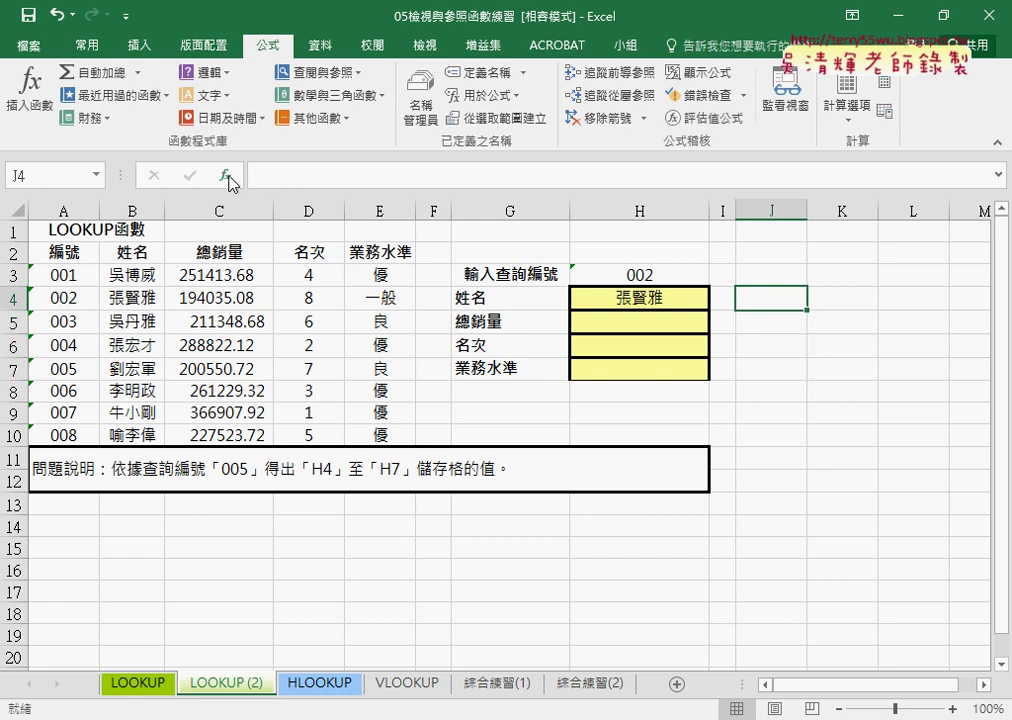
Insert the CHAR function into J4 from the 文字 category
{"action": "left_click", "coordinate": [227, 176]}
{"action": "left_click_drag", "start_coordinate": [584, 301], "coordinate": [420, 166]}
{"action": "left_click", "coordinate": [420, 264]}
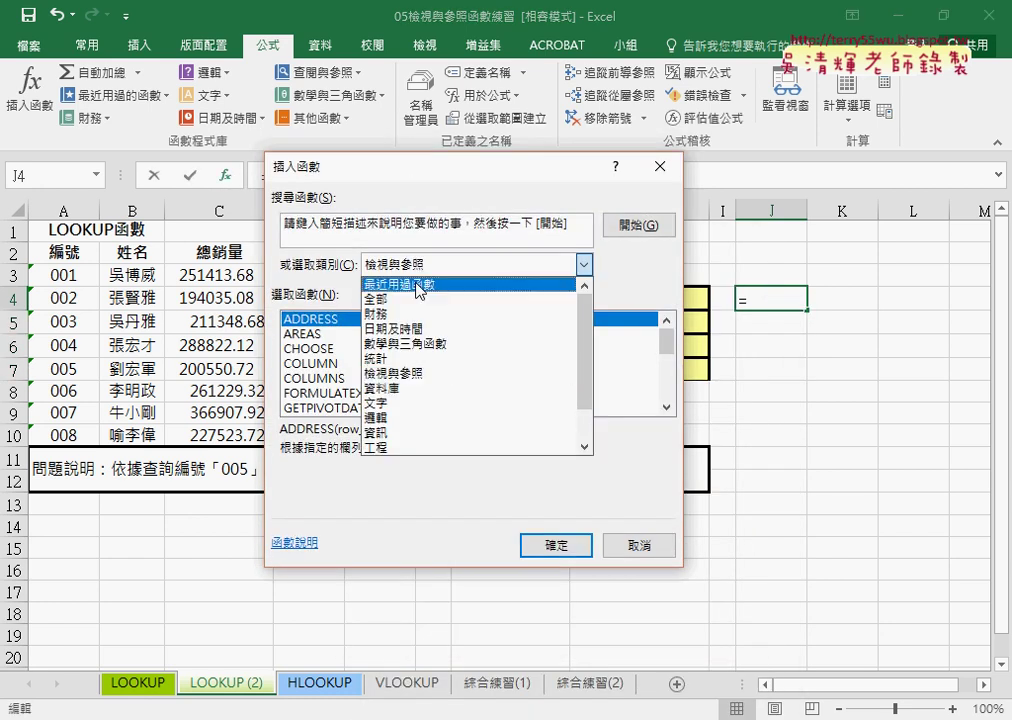
{"action": "left_click", "coordinate": [375, 402]}
{"action": "left_click", "coordinate": [324, 365]}
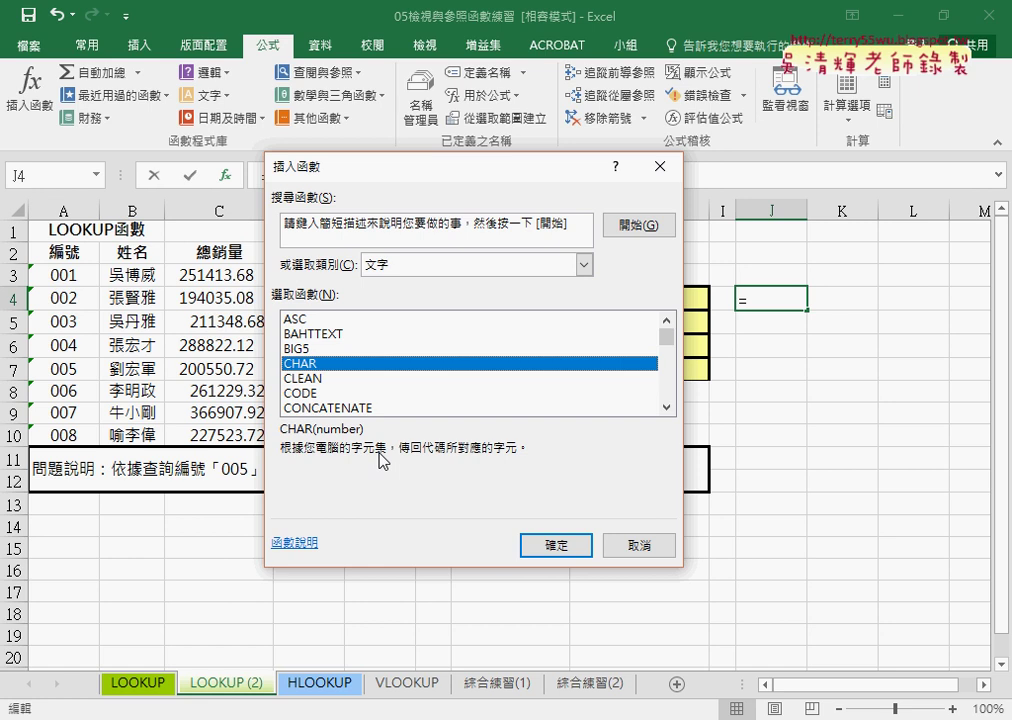
{"action": "left_click", "coordinate": [553, 548]}
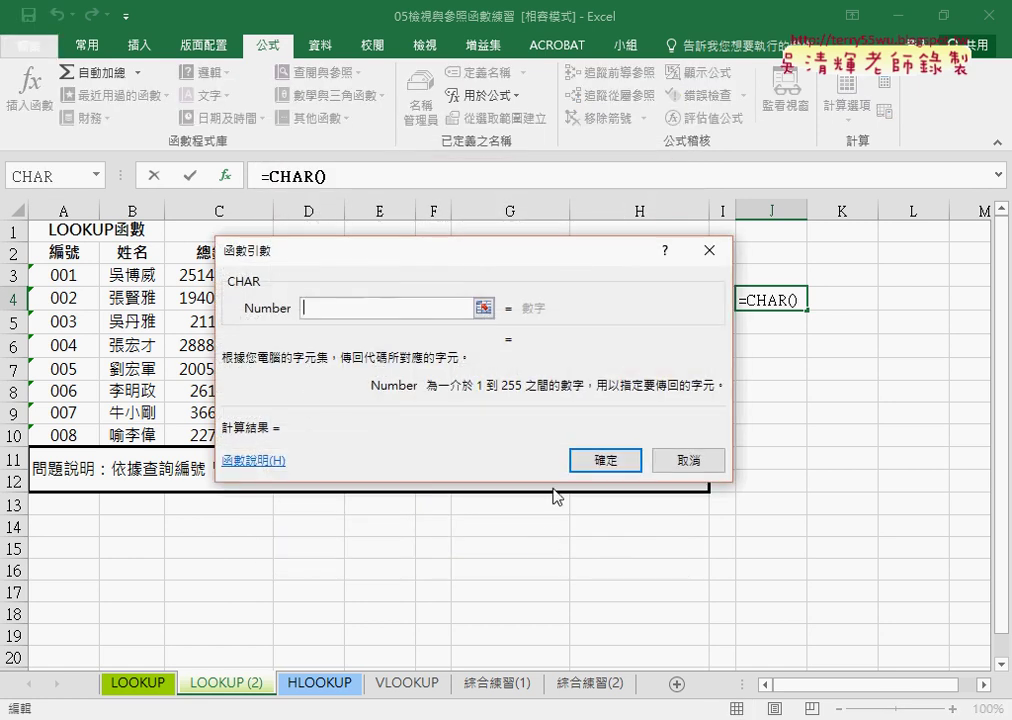
Enter 66 as CHAR's number, briefly trying 67, and confirm =CHAR(66)
{"action": "type", "text": "66"}
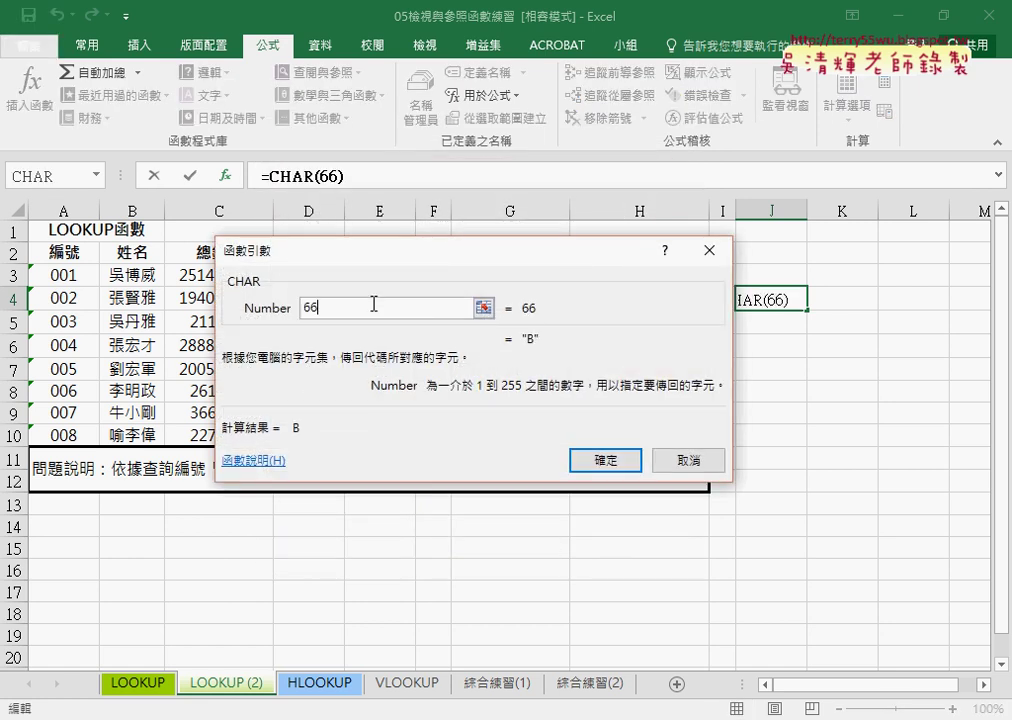
{"action": "double_click", "coordinate": [316, 308]}
{"action": "left_click", "coordinate": [316, 308]}
{"action": "key", "text": "BackSpace"}
{"action": "type", "text": "7"}
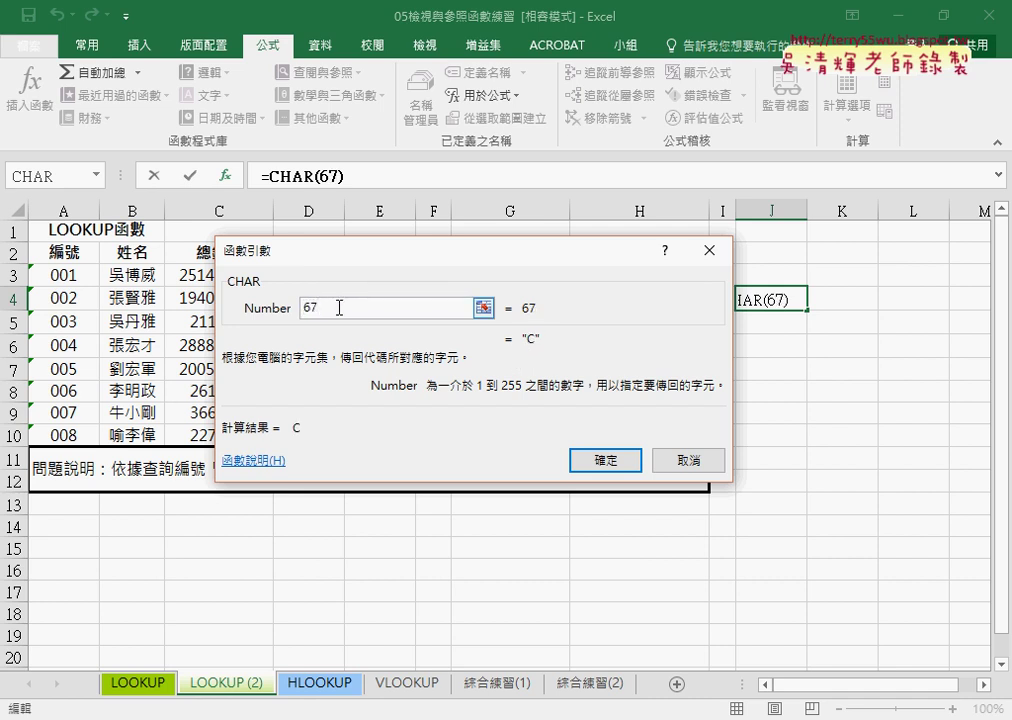
{"action": "key", "text": "BackSpace"}
{"action": "type", "text": "6"}
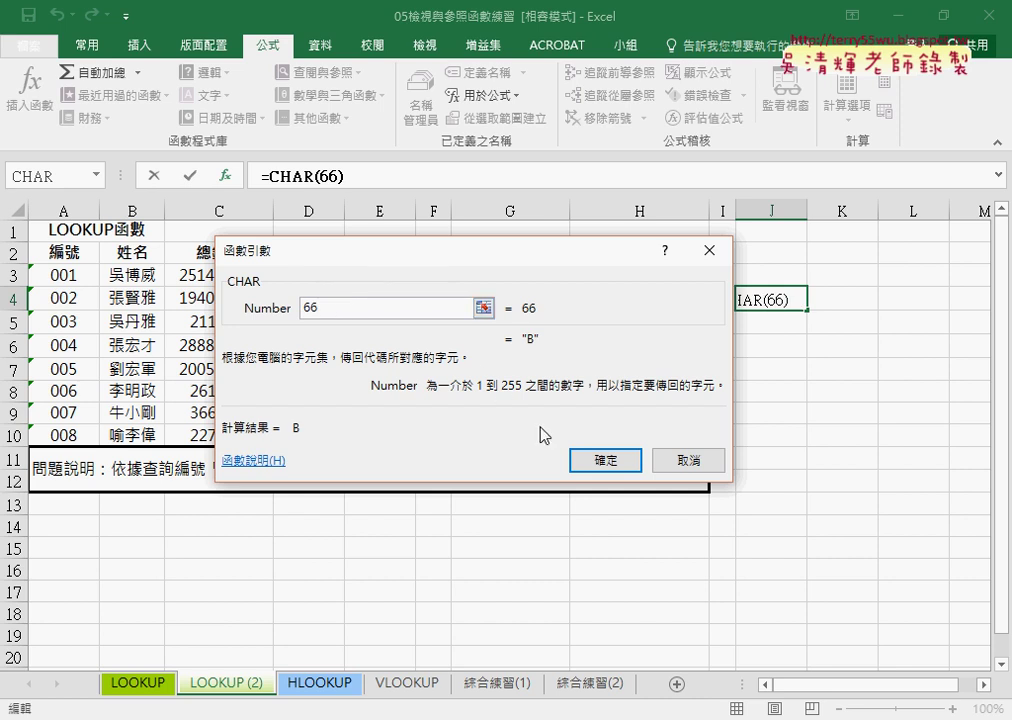
{"action": "left_click", "coordinate": [605, 460]}
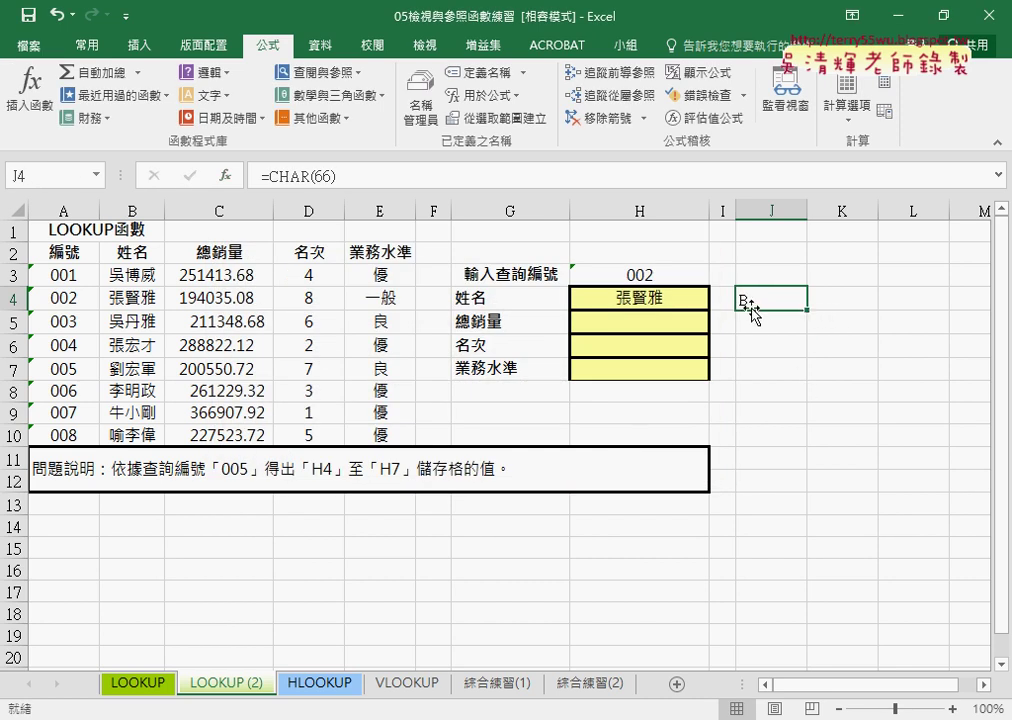
Change J4's formula to =CHAR(62+ROW()) so it still shows B
{"action": "left_click", "coordinate": [328, 176]}
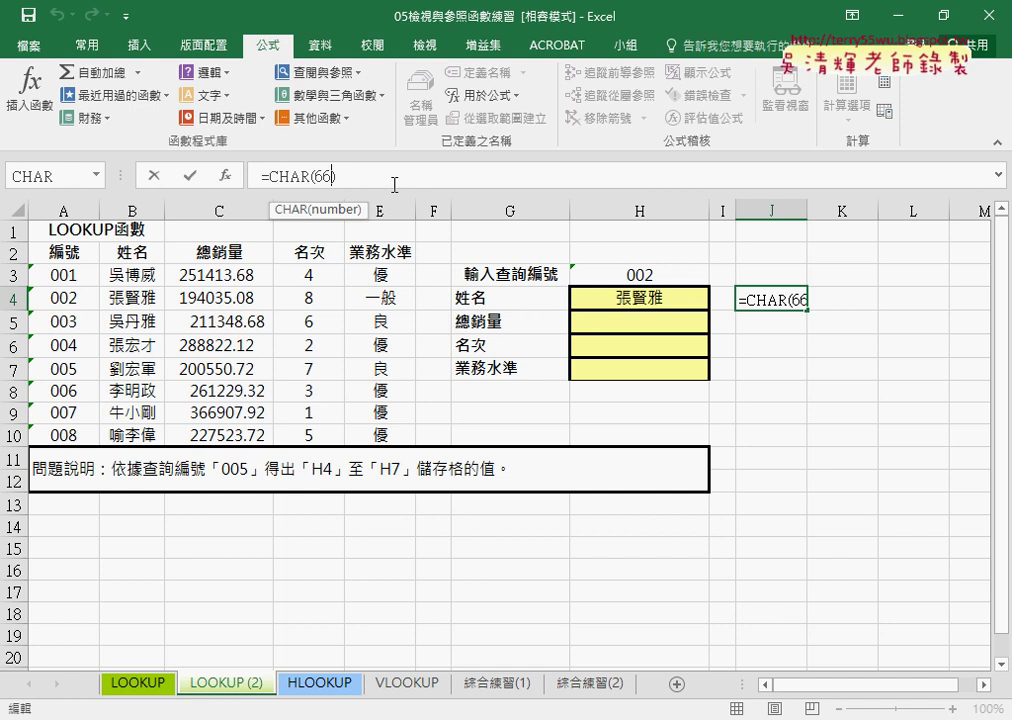
{"action": "type", "text": "+row()"}
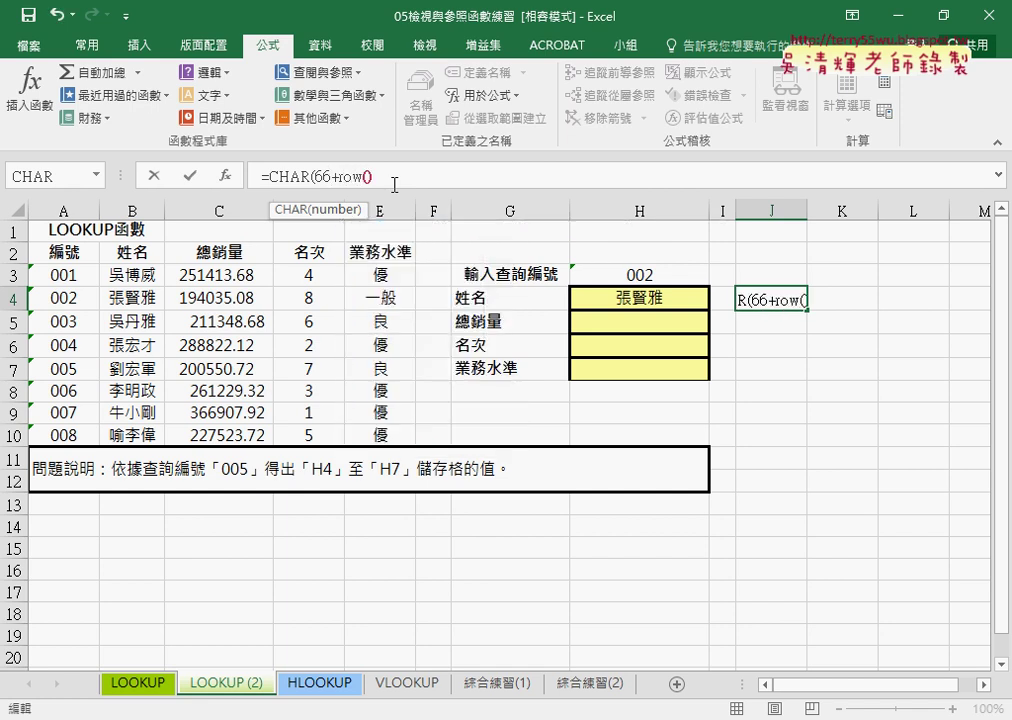
{"action": "key", "text": "Left"}
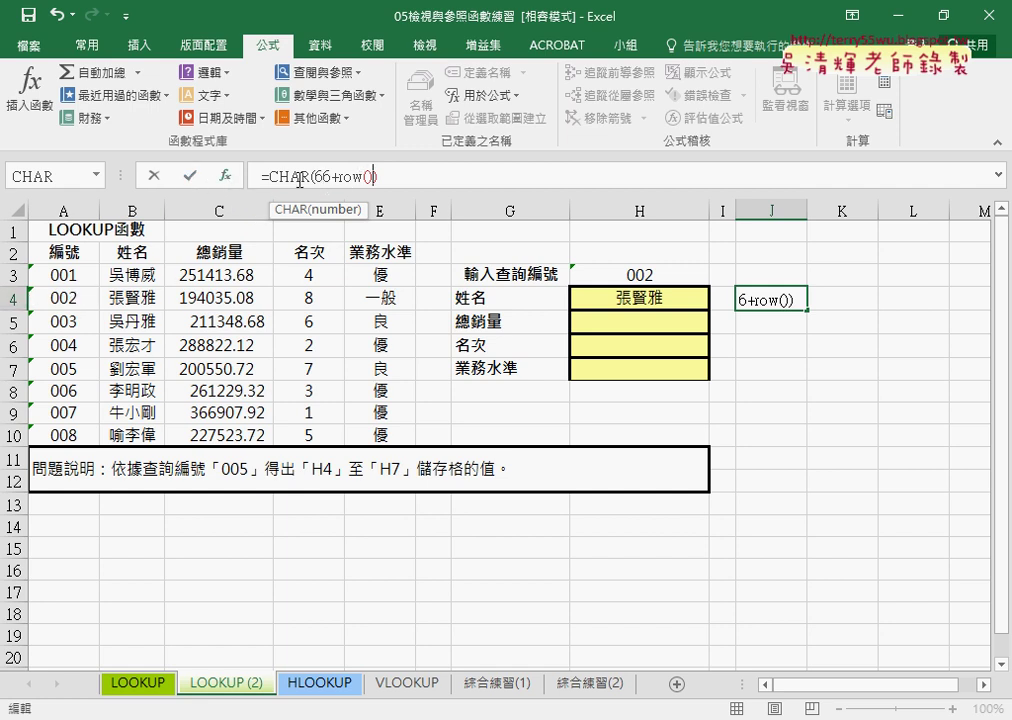
{"action": "left_click", "coordinate": [190, 176]}
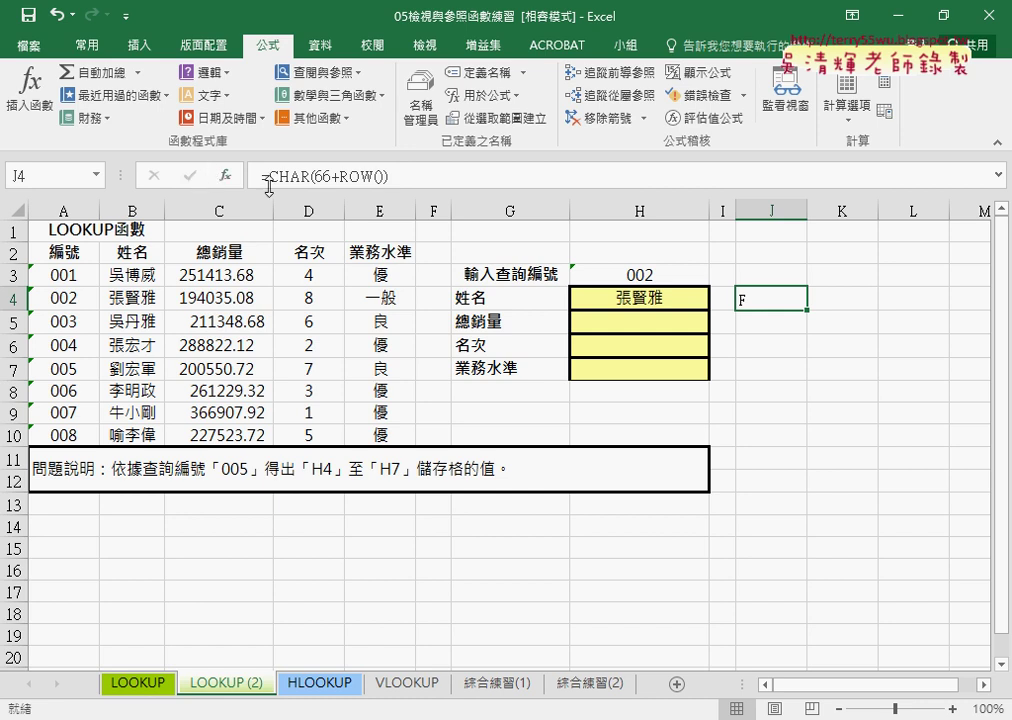
{"action": "left_click", "coordinate": [306, 176]}
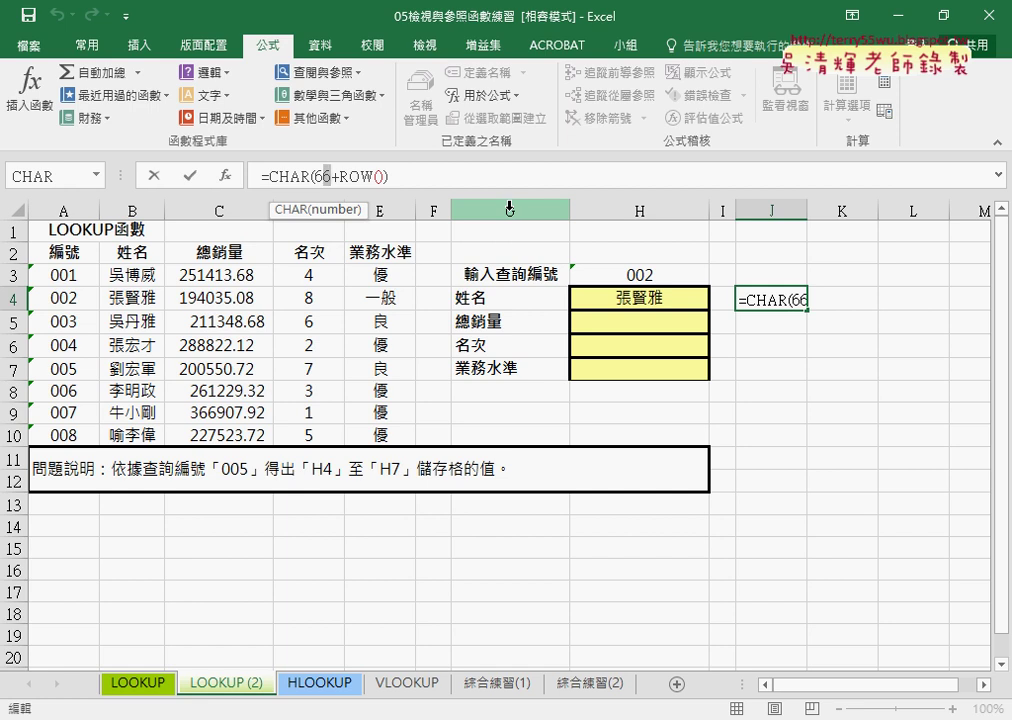
{"action": "type", "text": "2"}
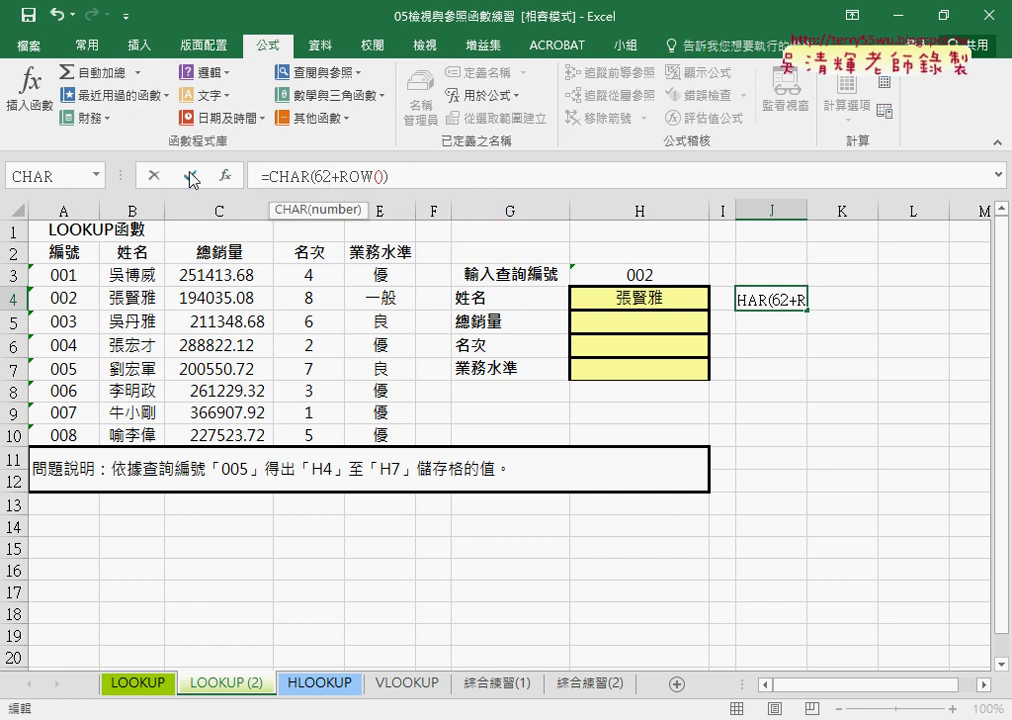
{"action": "left_click", "coordinate": [190, 175]}
Fill J4's formula down to J7 and check the copied formulas
{"action": "left_click_drag", "start_coordinate": [806, 310], "coordinate": [807, 381]}
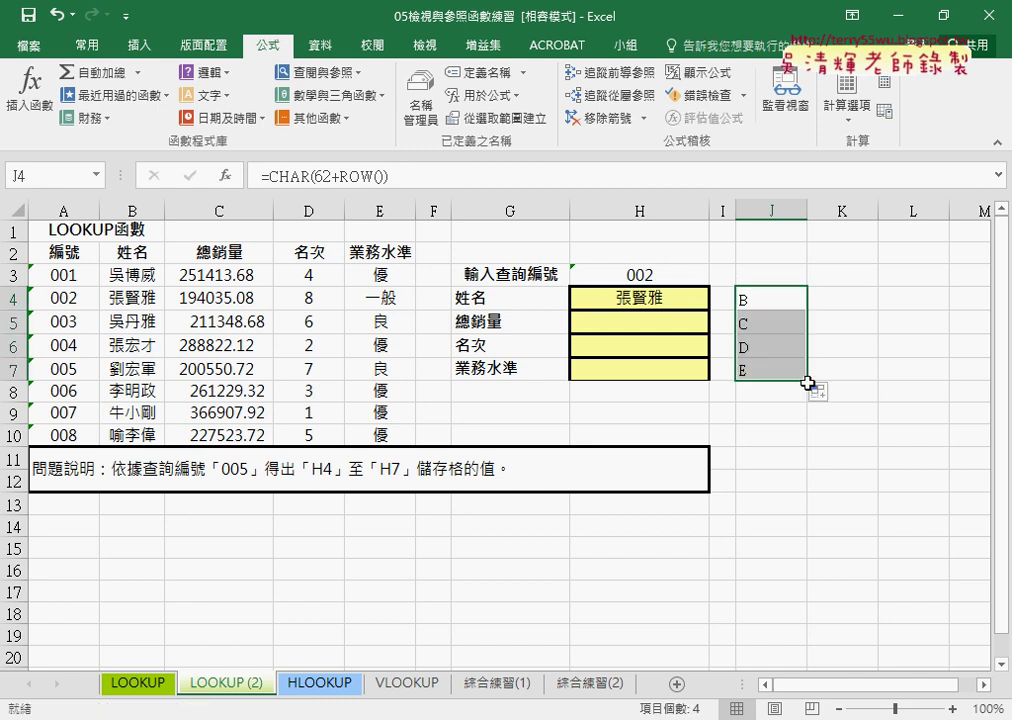
{"action": "left_click", "coordinate": [757, 305]}
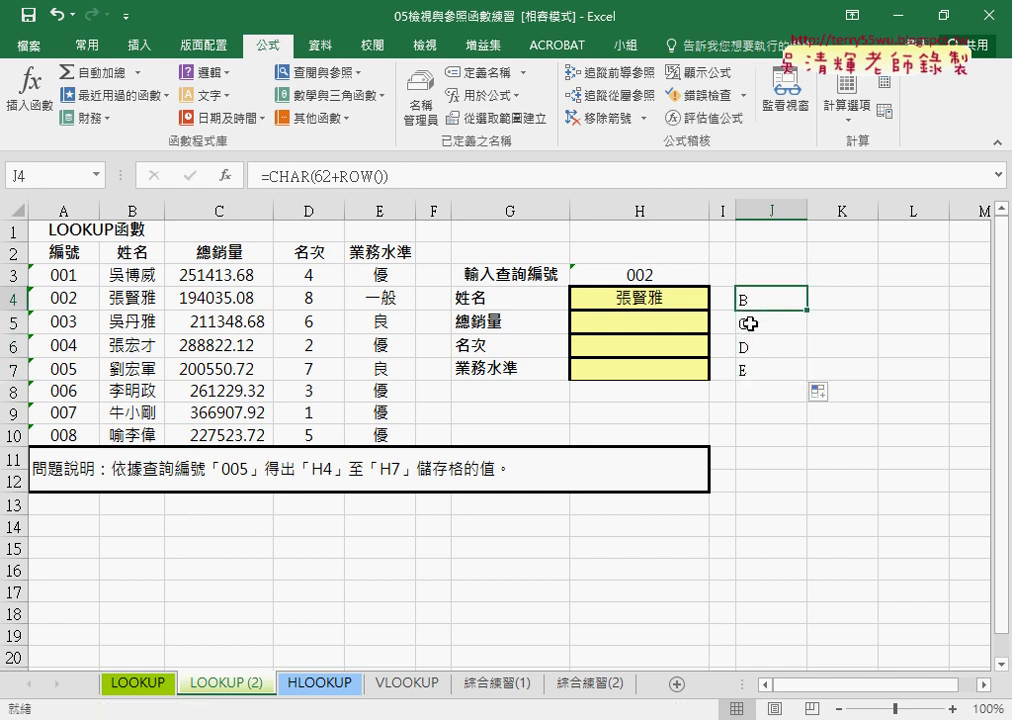
{"action": "left_click", "coordinate": [750, 324]}
{"action": "left_click", "coordinate": [763, 374]}
{"action": "left_click", "coordinate": [770, 300]}
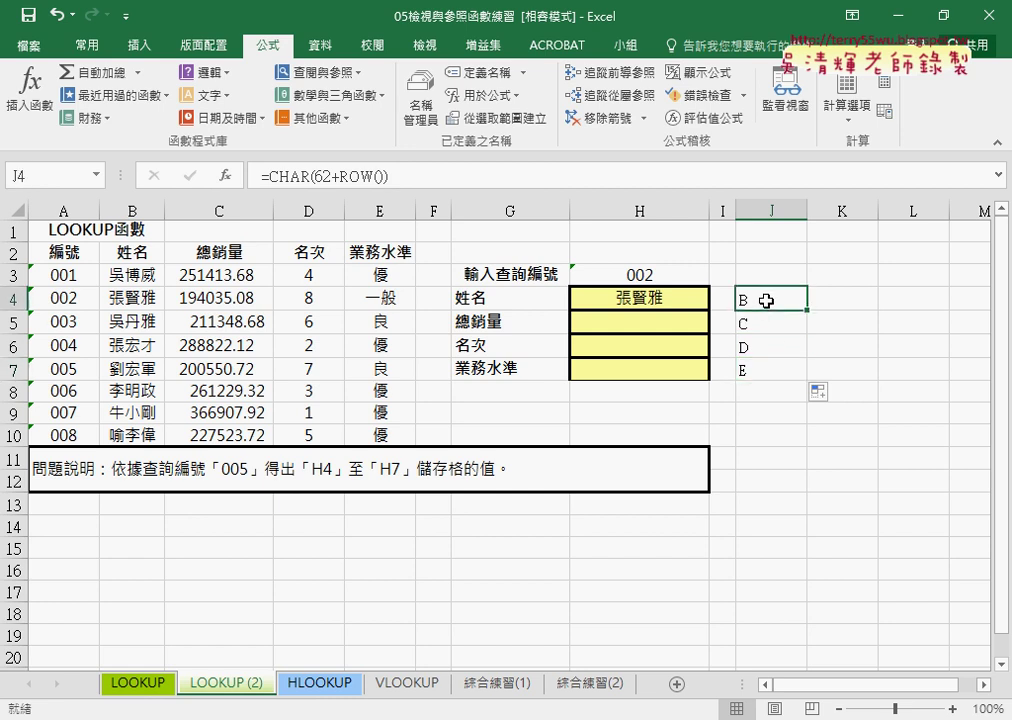
{"action": "left_click", "coordinate": [652, 302]}
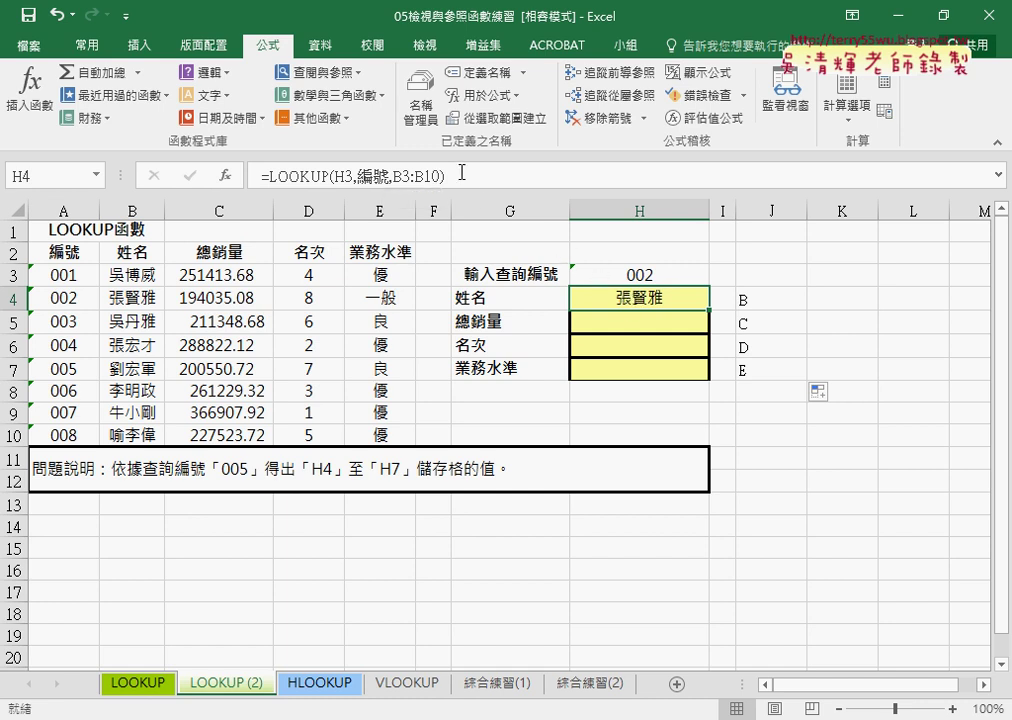
Copy the LOOKUP formula text from H4's formula bar
{"action": "left_click_drag", "start_coordinate": [462, 172], "coordinate": [262, 174]}
{"action": "right_click", "coordinate": [322, 170]}
{"action": "left_click", "coordinate": [345, 203]}
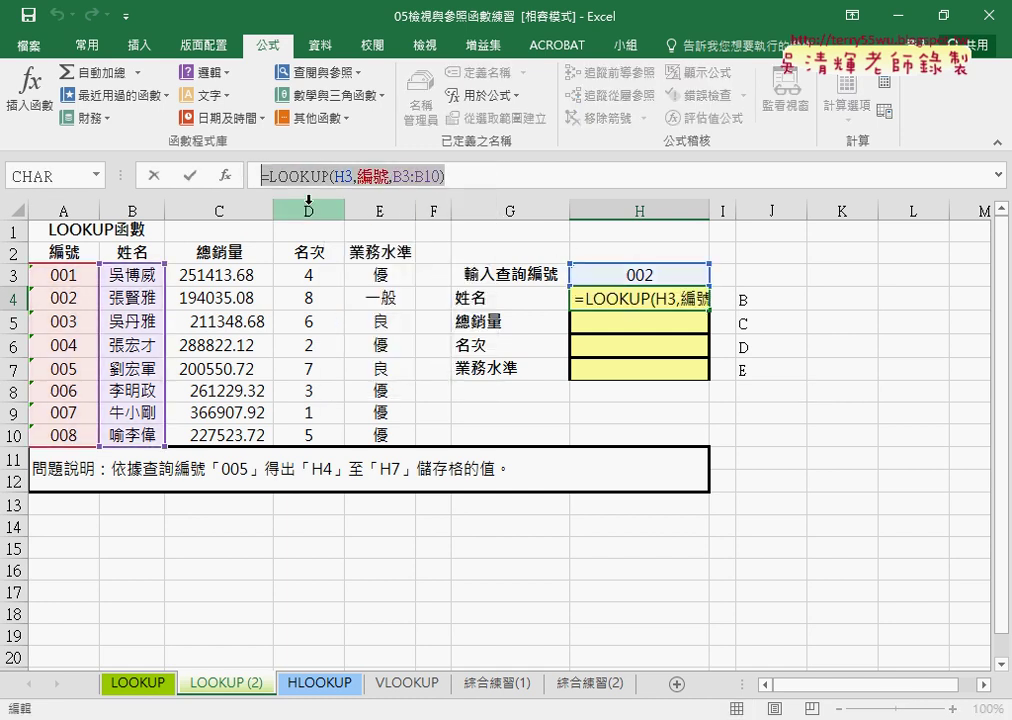
{"action": "left_click", "coordinate": [155, 176]}
Paste the formula into H5 with result range C3:C10 to show total sales
{"action": "left_click", "coordinate": [617, 318]}
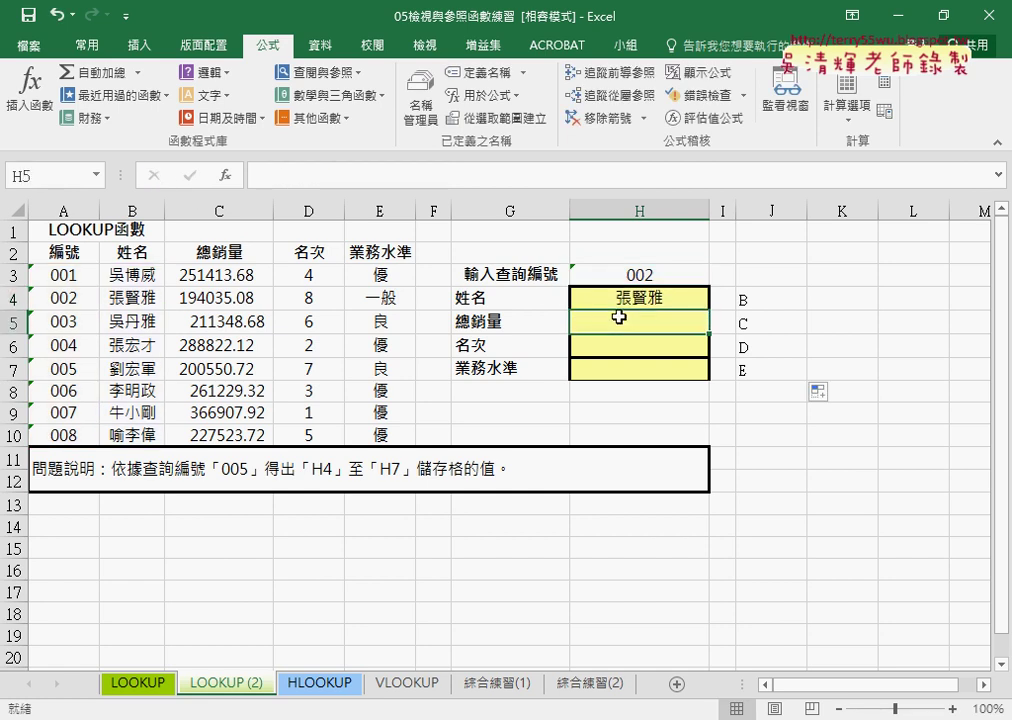
{"action": "left_click", "coordinate": [387, 176]}
{"action": "right_click", "coordinate": [387, 178]}
{"action": "left_click", "coordinate": [397, 266]}
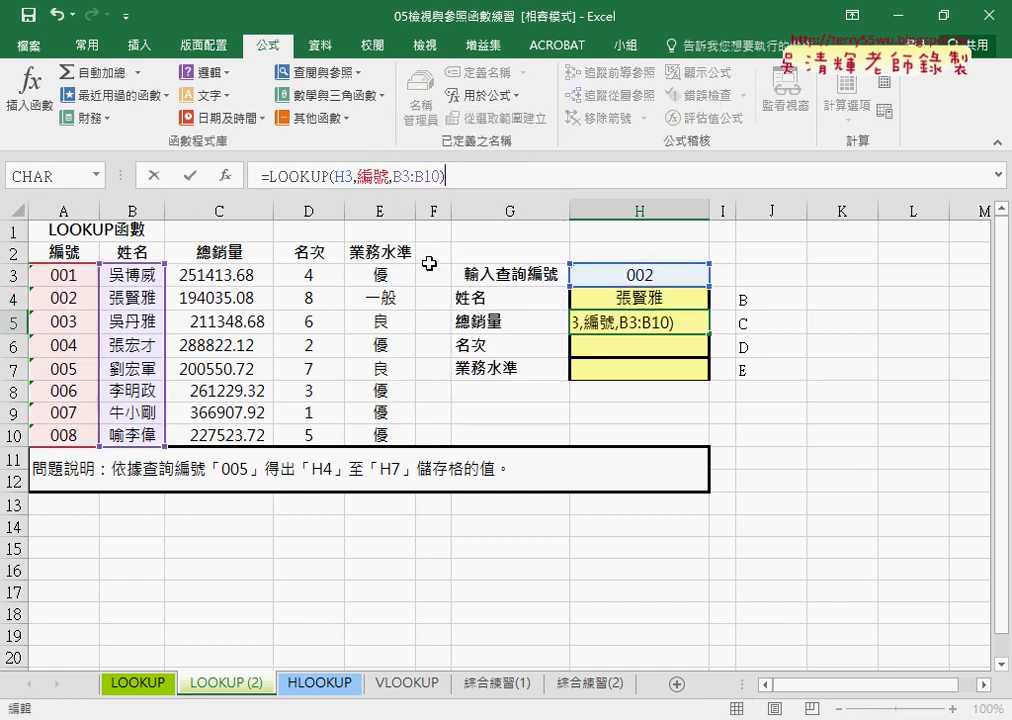
{"action": "left_click_drag", "start_coordinate": [414, 183], "coordinate": [443, 177]}
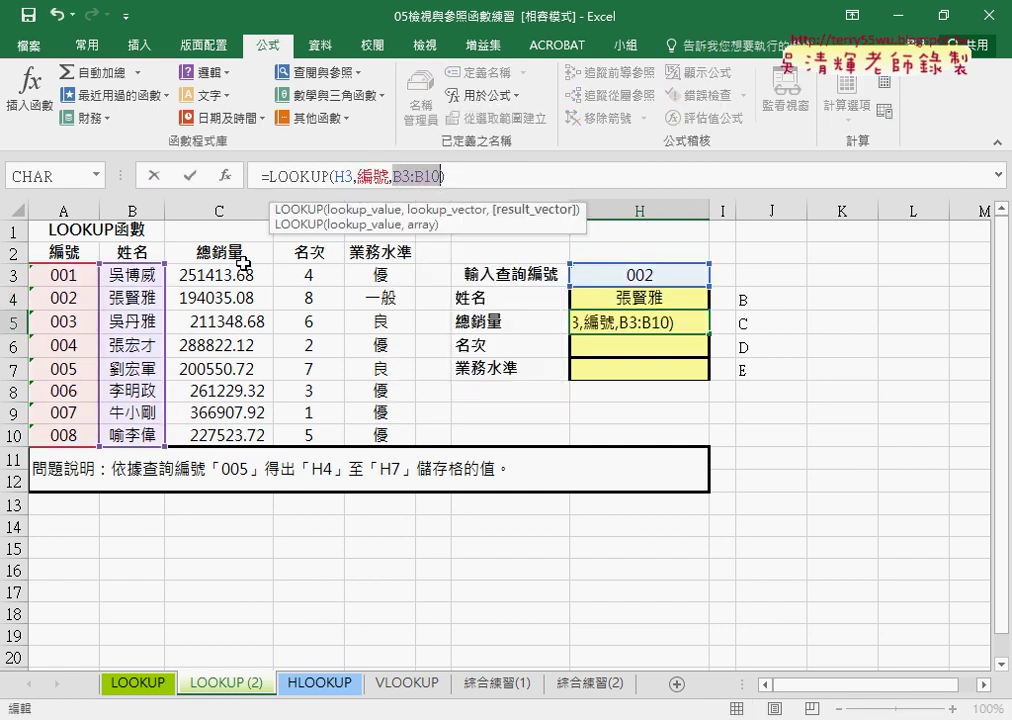
{"action": "left_click_drag", "start_coordinate": [219, 275], "coordinate": [229, 433]}
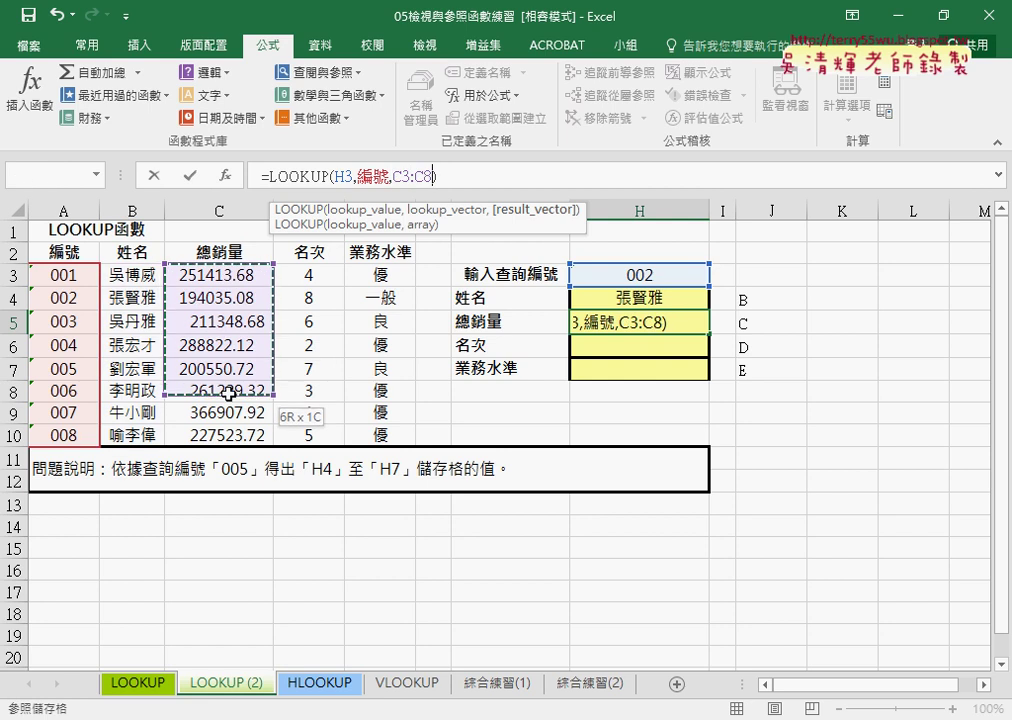
{"action": "left_click", "coordinate": [191, 176]}
Paste the formula into H6 with the rank column as result range, showing rank 8
{"action": "left_click", "coordinate": [636, 350]}
{"action": "left_click", "coordinate": [375, 172]}
{"action": "right_click", "coordinate": [381, 171]}
{"action": "left_click", "coordinate": [417, 247]}
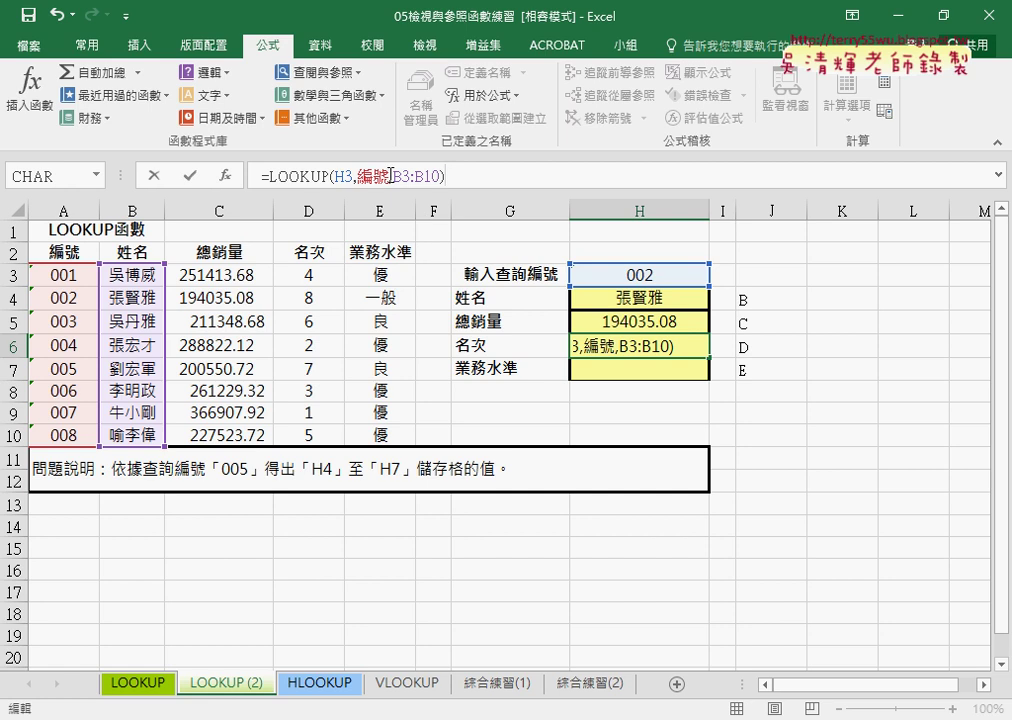
{"action": "left_click_drag", "start_coordinate": [398, 175], "coordinate": [441, 175]}
{"action": "left_click_drag", "start_coordinate": [309, 275], "coordinate": [330, 440]}
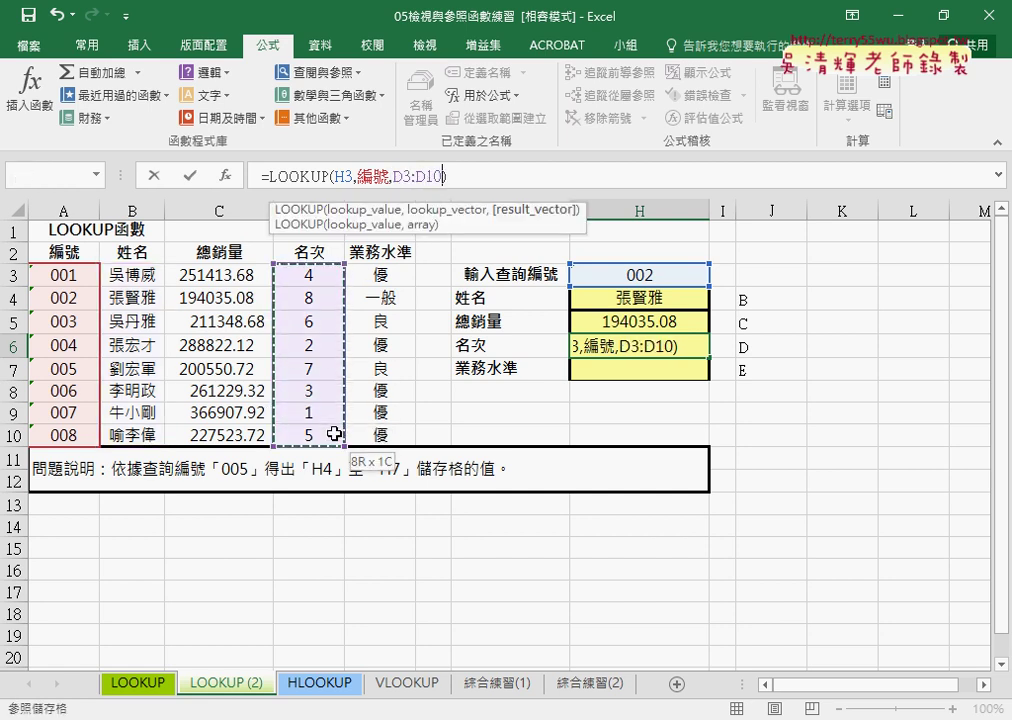
{"action": "left_click", "coordinate": [190, 175]}
Paste the formula into H7 with result range E3:E10 for the 業務水準 level
{"action": "left_click", "coordinate": [590, 368]}
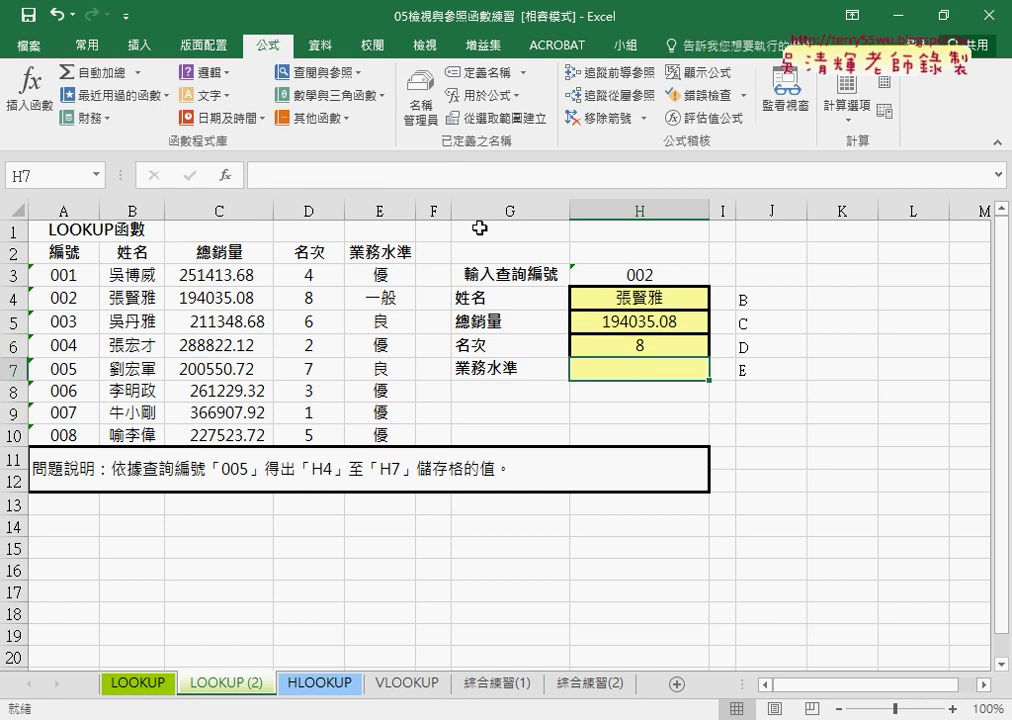
{"action": "right_click", "coordinate": [376, 183]}
{"action": "left_click", "coordinate": [406, 176]}
{"action": "key", "text": "ctrl+v"}
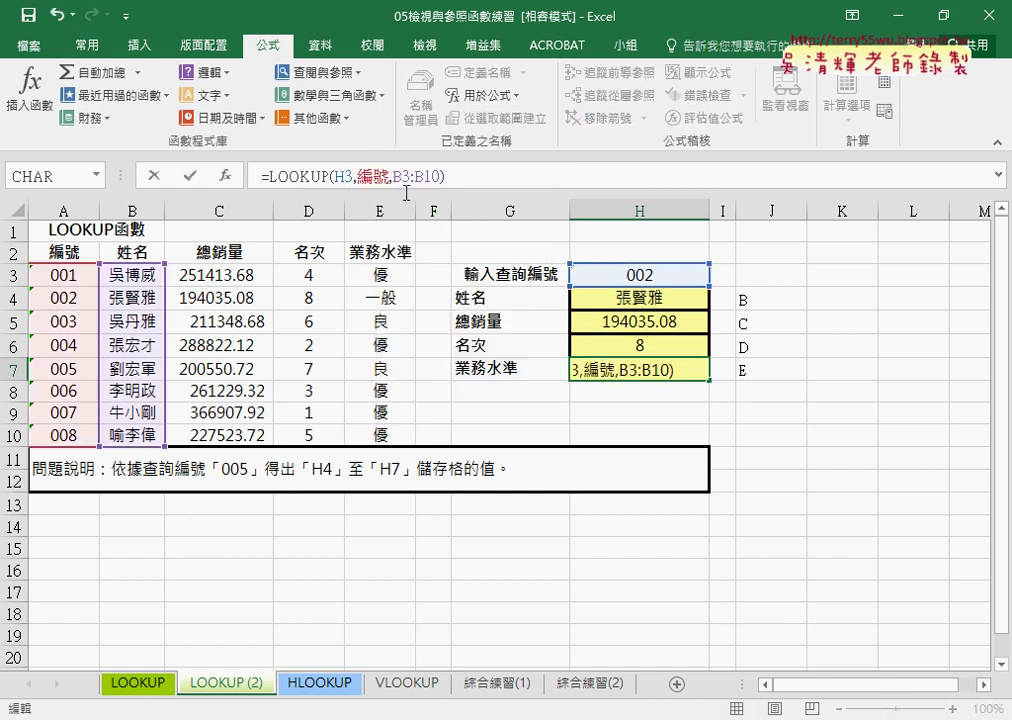
{"action": "left_click_drag", "start_coordinate": [396, 176], "coordinate": [444, 176]}
{"action": "left_click_drag", "start_coordinate": [380, 275], "coordinate": [389, 434]}
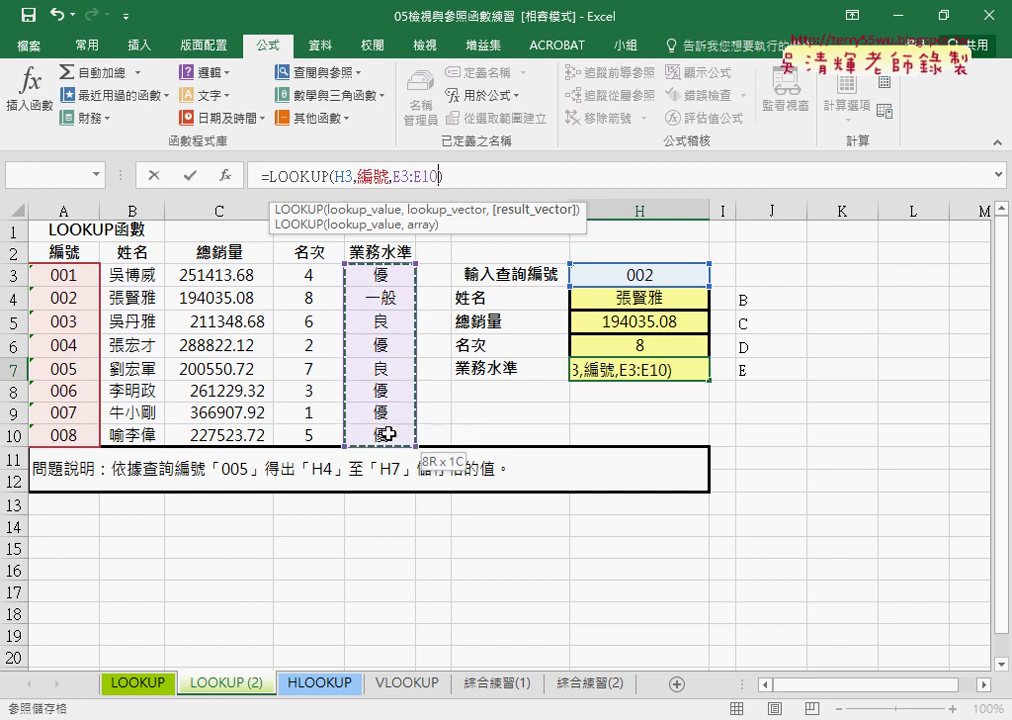
{"action": "left_click", "coordinate": [190, 176]}
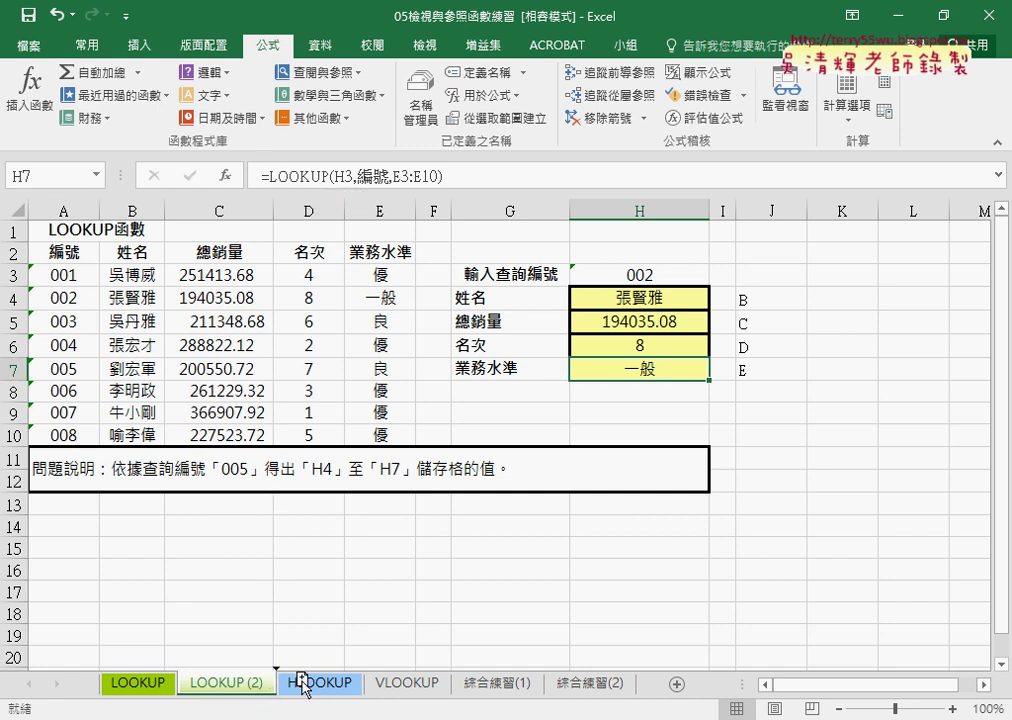
Copy the LOOKUP (2) sheet, rename the copy INDEX, and delete the formulas in H4:H7
{"action": "left_click_drag", "start_coordinate": [303, 687], "coordinate": [300, 687]}
{"action": "double_click", "coordinate": [333, 684]}
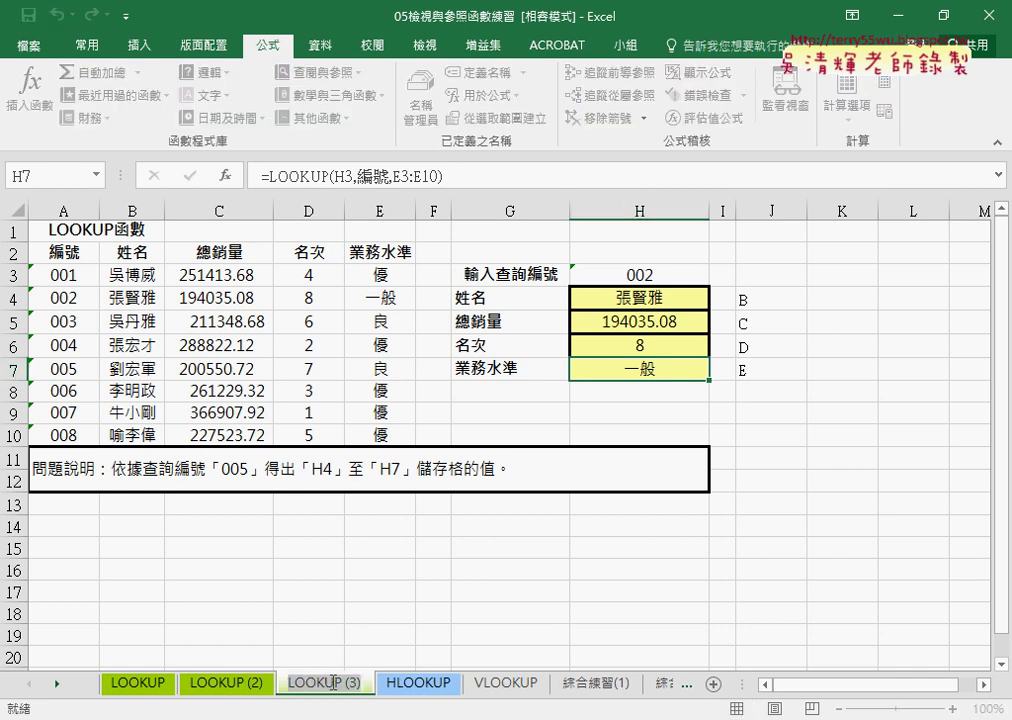
{"action": "type", "text": "INDEX"}
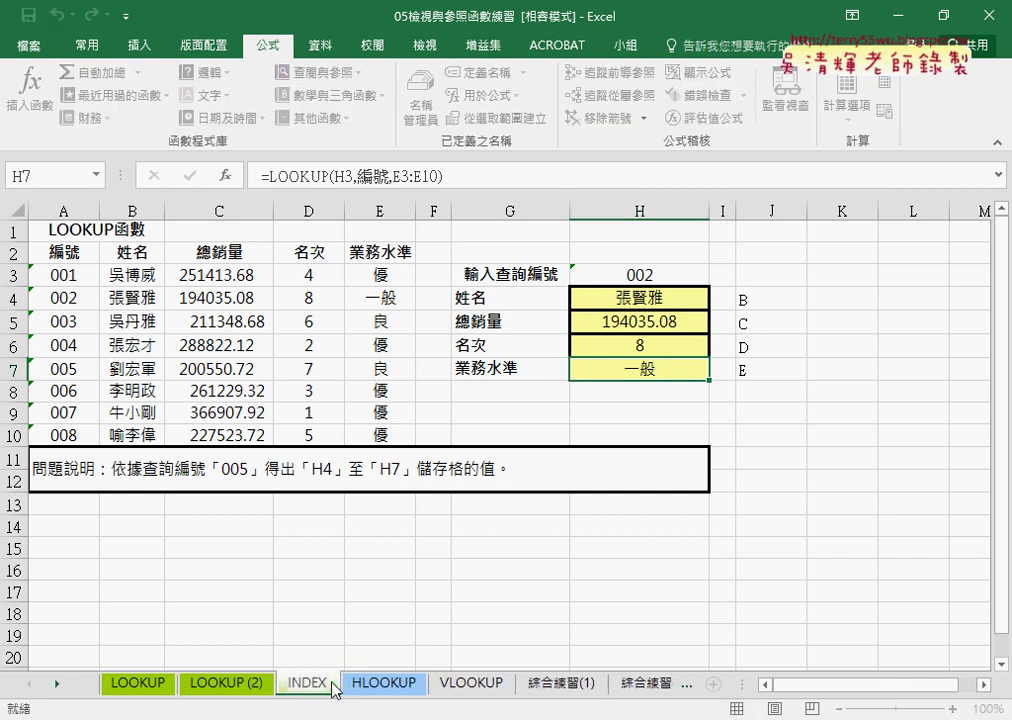
{"action": "key", "text": "Return"}
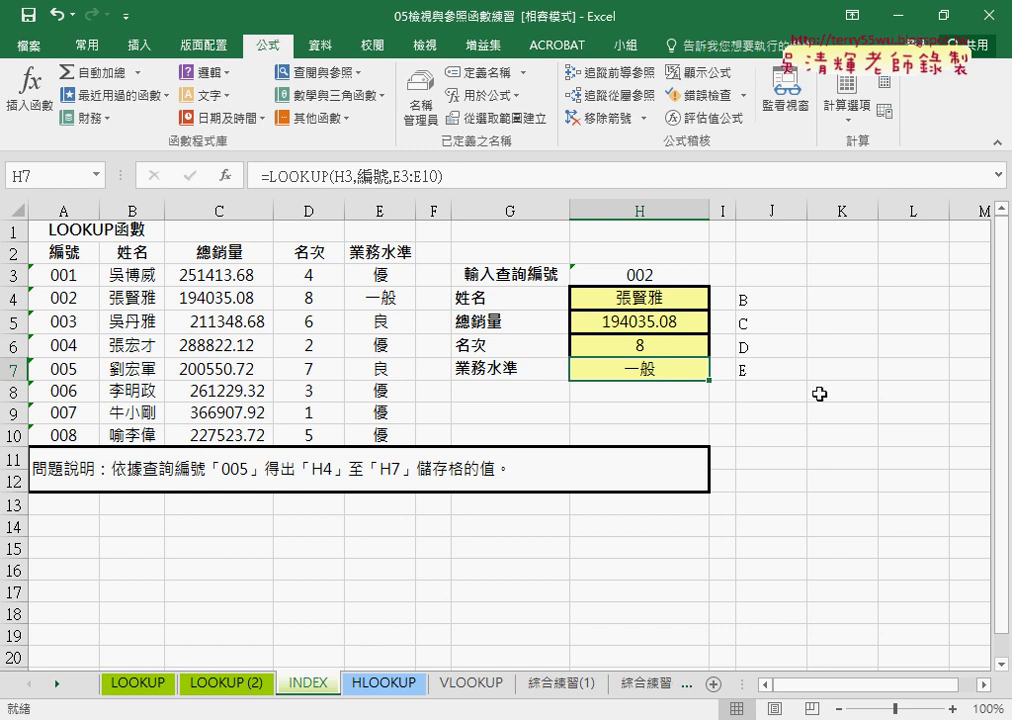
{"action": "left_click_drag", "start_coordinate": [645, 297], "coordinate": [650, 367]}
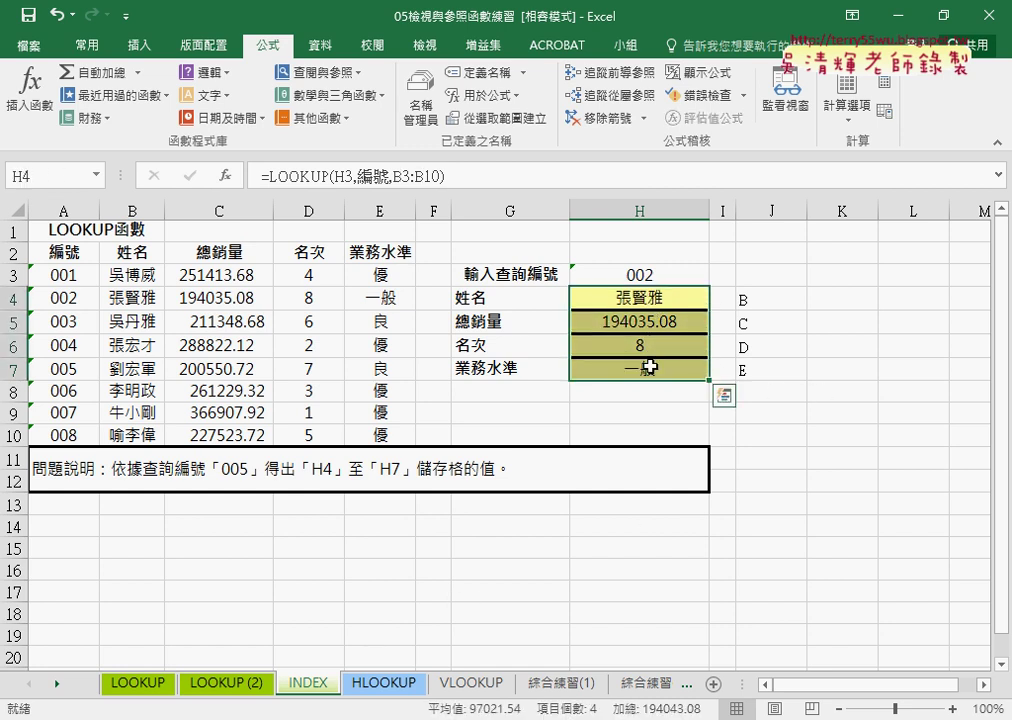
{"action": "key", "text": "Delete"}
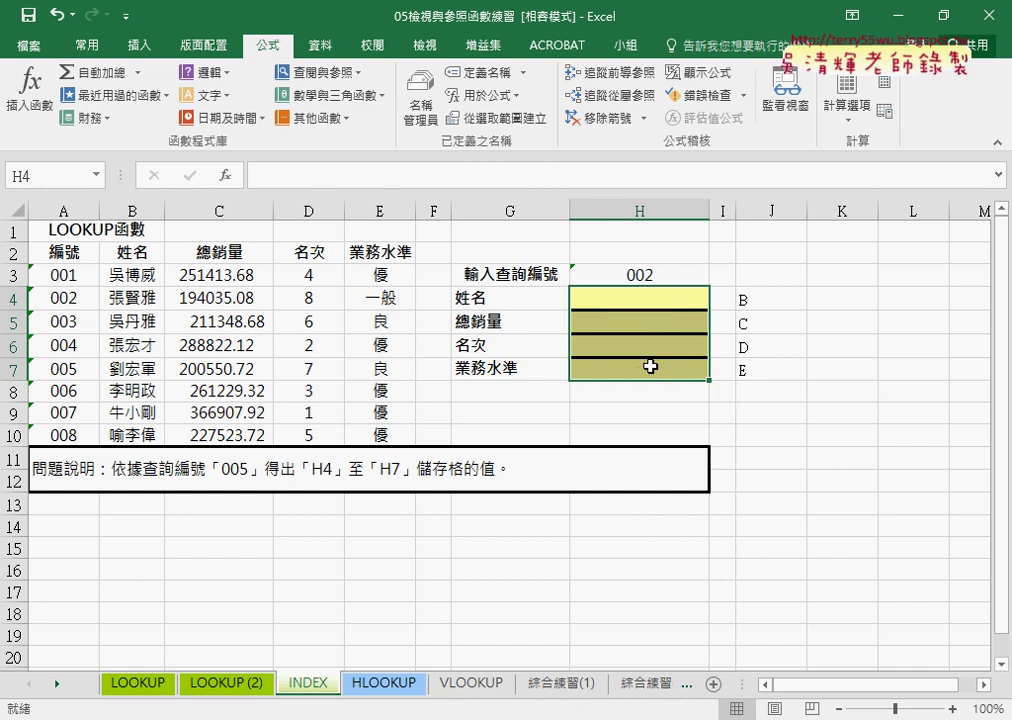
Insert INDEX into H4 from the 檢視與參照 category using the array, row_num, column_num form
{"action": "left_click", "coordinate": [638, 297]}
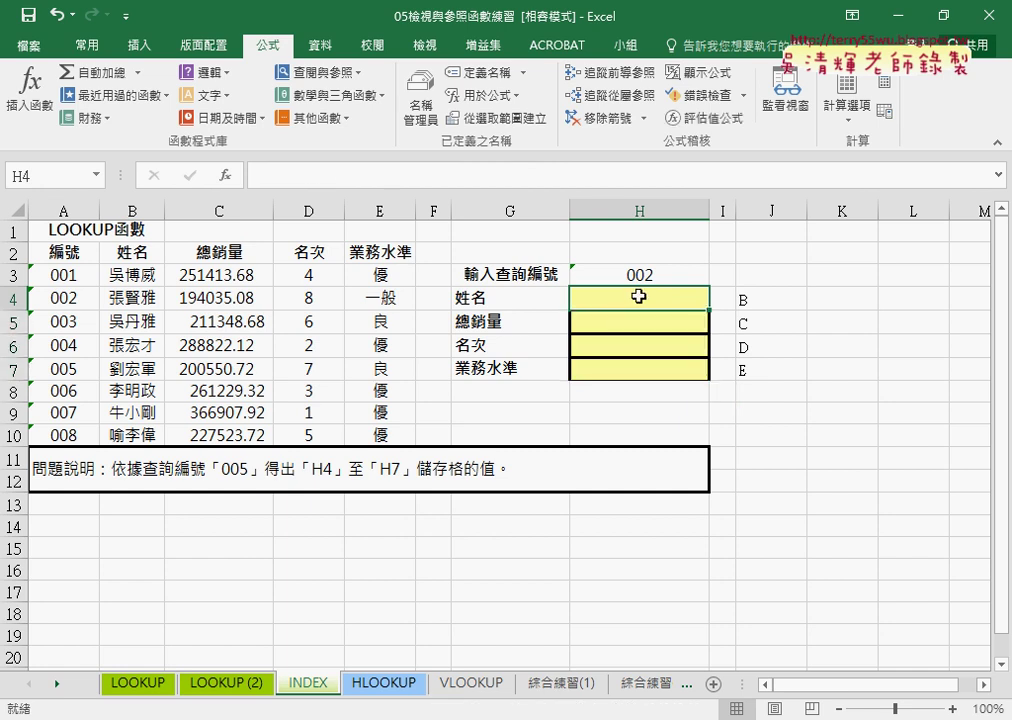
{"action": "left_click", "coordinate": [225, 175]}
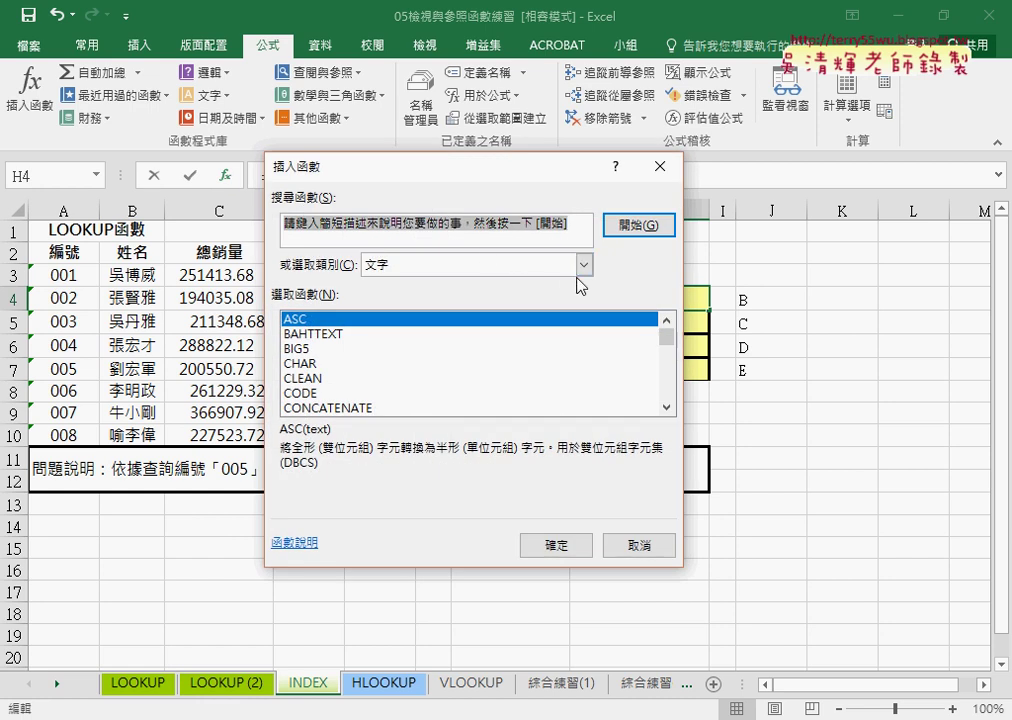
{"action": "left_click", "coordinate": [462, 265]}
{"action": "left_click", "coordinate": [459, 362]}
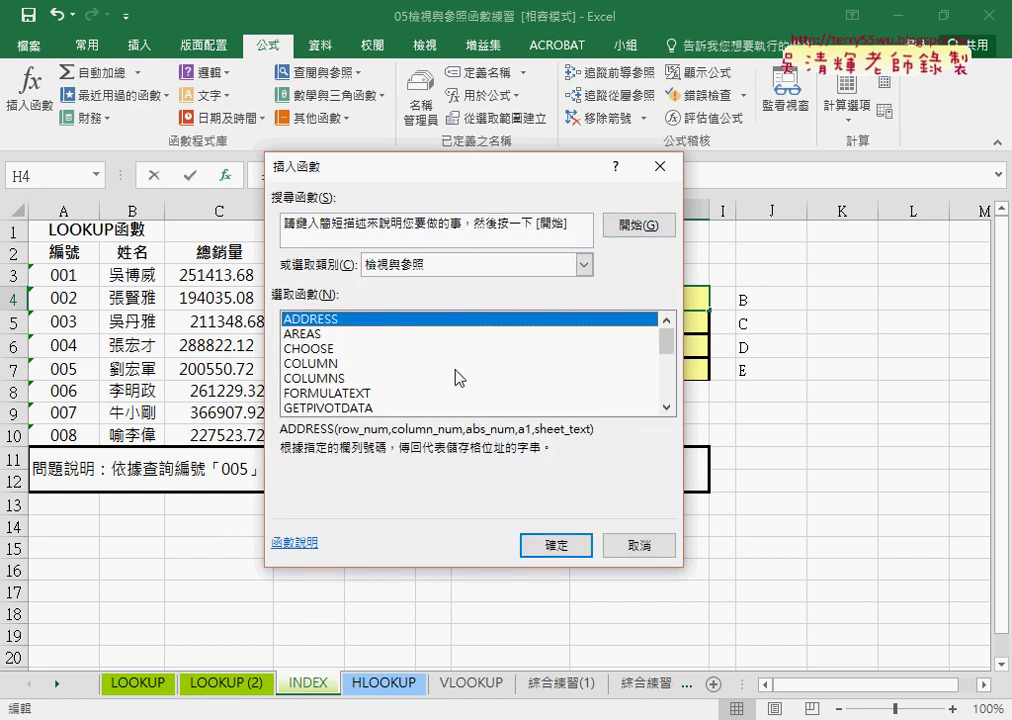
{"action": "left_click_drag", "start_coordinate": [667, 342], "coordinate": [668, 366]}
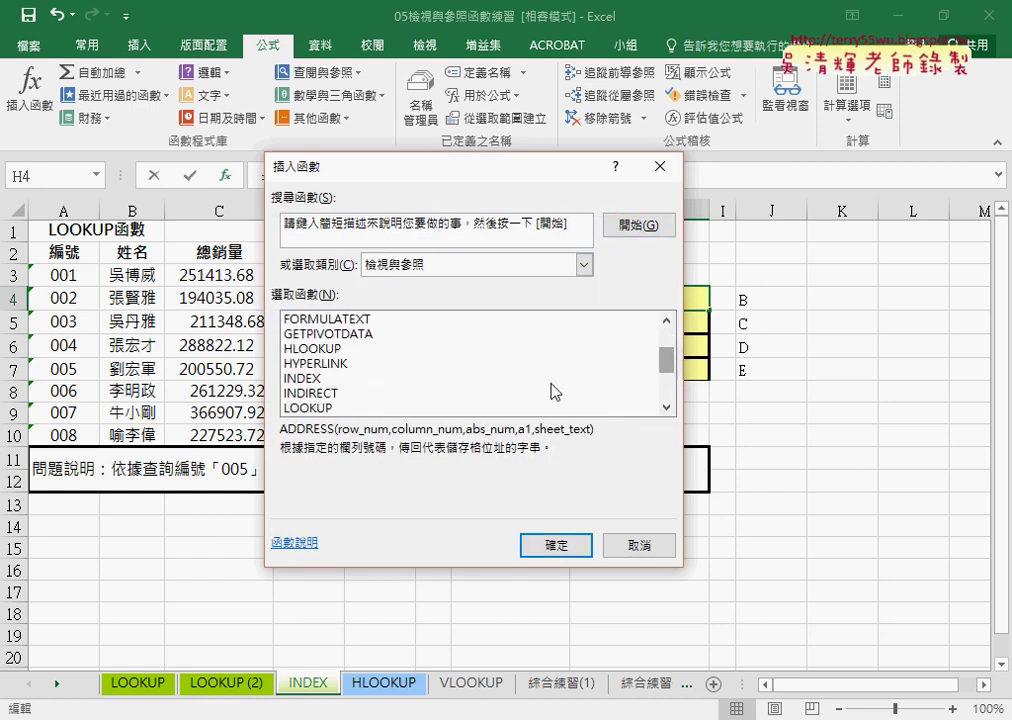
{"action": "left_click", "coordinate": [377, 379]}
{"action": "left_click", "coordinate": [560, 549]}
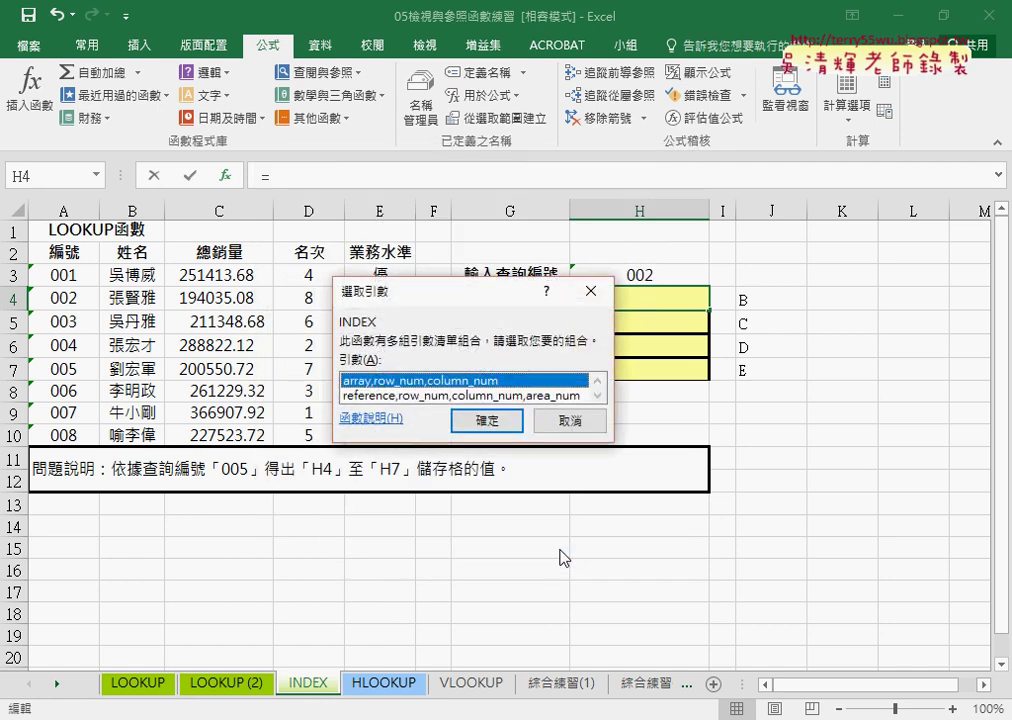
{"action": "left_click_drag", "start_coordinate": [447, 303], "coordinate": [685, 347]}
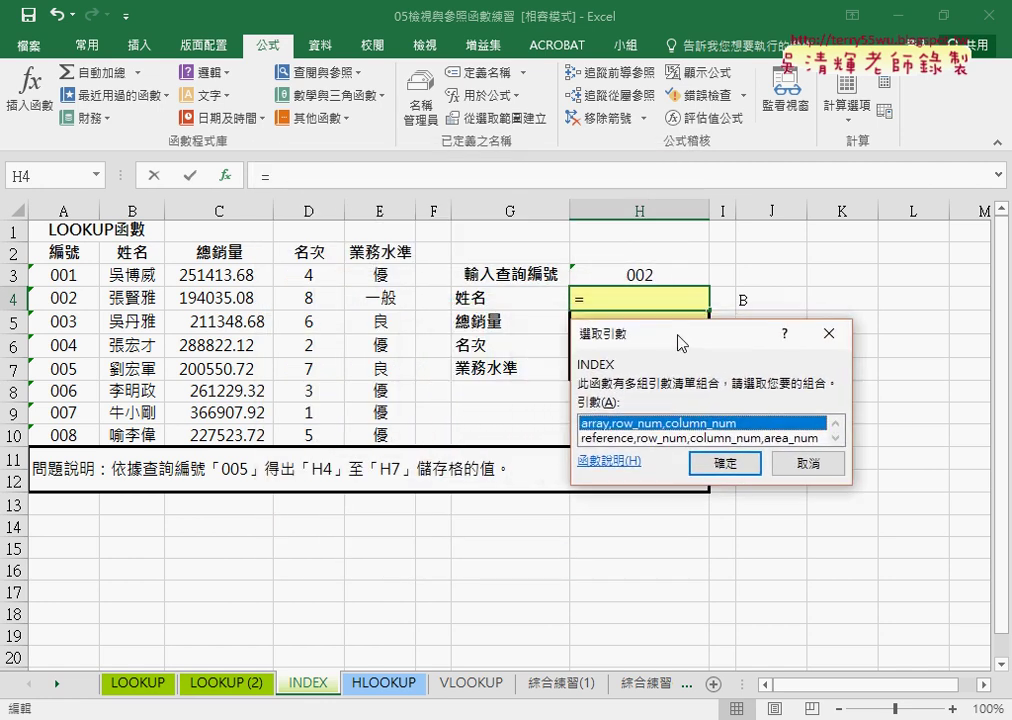
{"action": "left_click", "coordinate": [737, 466]}
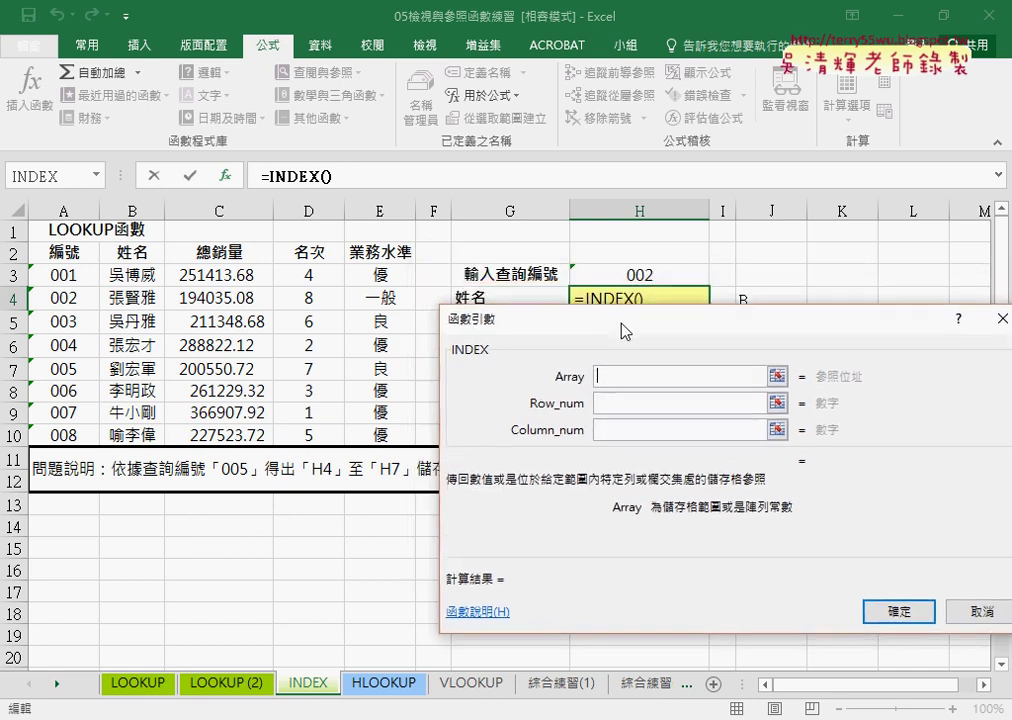
Select A3:E10 as INDEX's array, then move to the Row_num box
{"action": "left_click_drag", "start_coordinate": [600, 265], "coordinate": [634, 359]}
{"action": "mouse_move", "coordinate": [50, 279]}
{"action": "left_mouse_down"}
{"action": "mouse_move", "coordinate": [383, 413]}
{"action": "mouse_move", "coordinate": [387, 433]}
{"action": "left_mouse_up"}
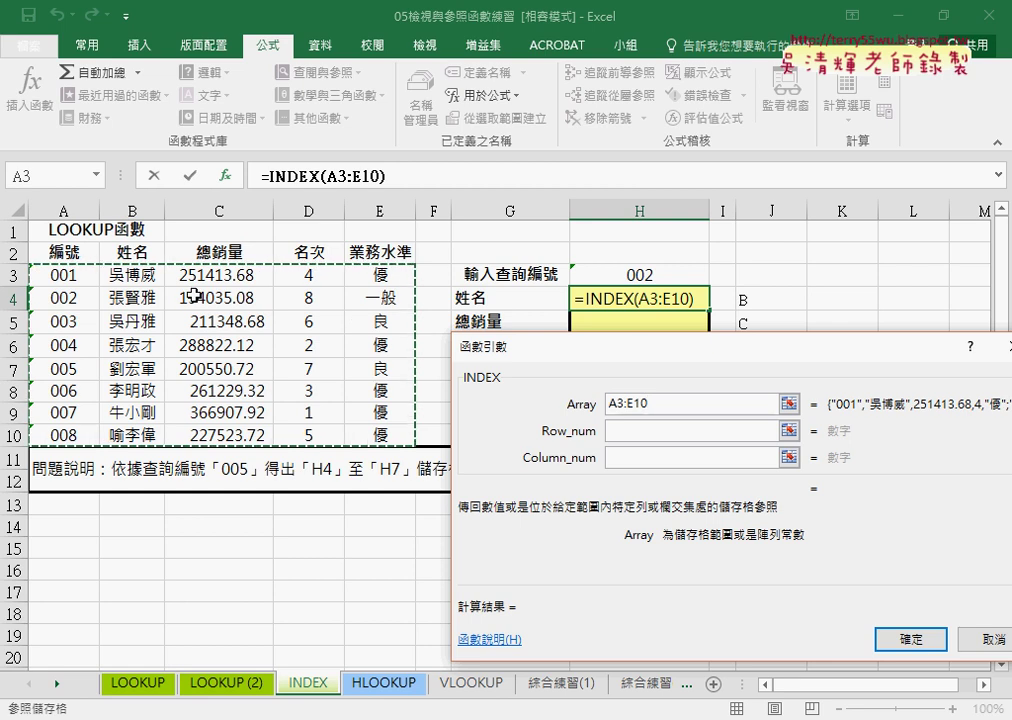
{"action": "left_click", "coordinate": [631, 436]}
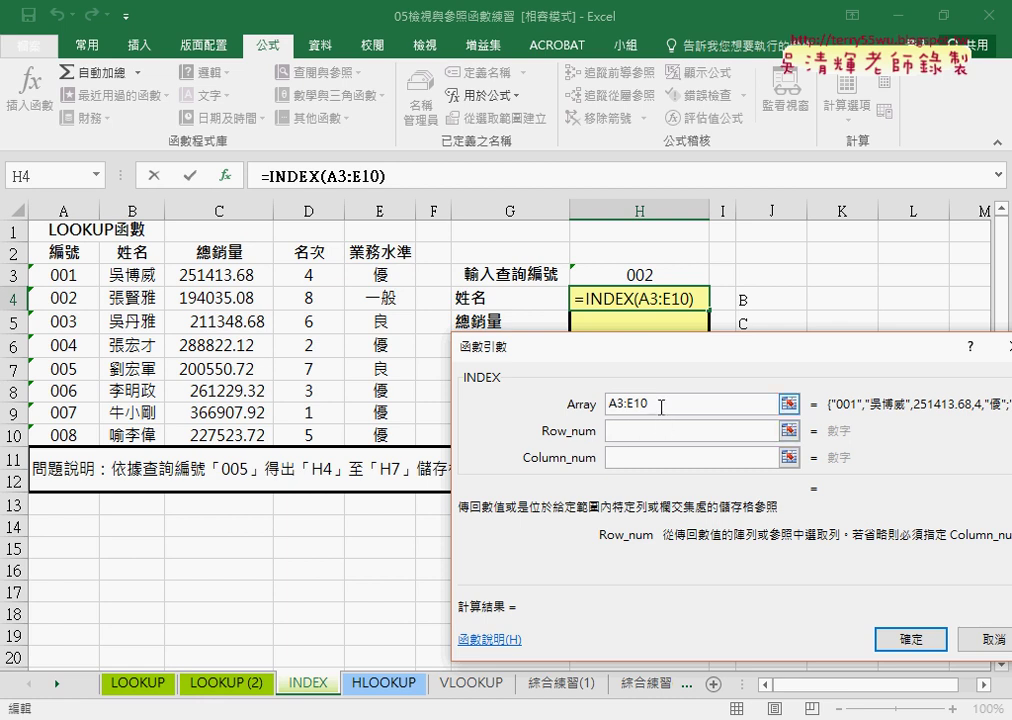
{"action": "key", "text": "shift+Tab"}
{"action": "left_click", "coordinate": [619, 442]}
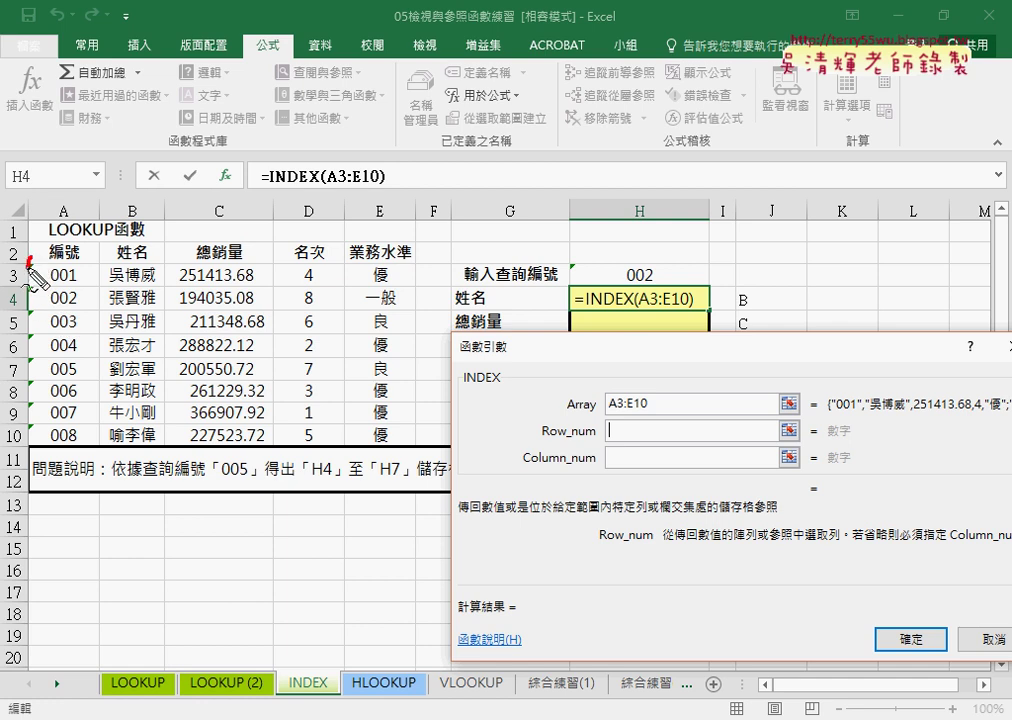
Annotate the A3:E10 table on screen, marking its first and second rows, then clear the marks
{"action": "left_click_drag", "start_coordinate": [32, 258], "coordinate": [37, 447]}
{"action": "mouse_move", "coordinate": [27, 252]}
{"action": "left_mouse_down"}
{"action": "mouse_move", "coordinate": [415, 457]}
{"action": "mouse_move", "coordinate": [20, 455]}
{"action": "left_mouse_up"}
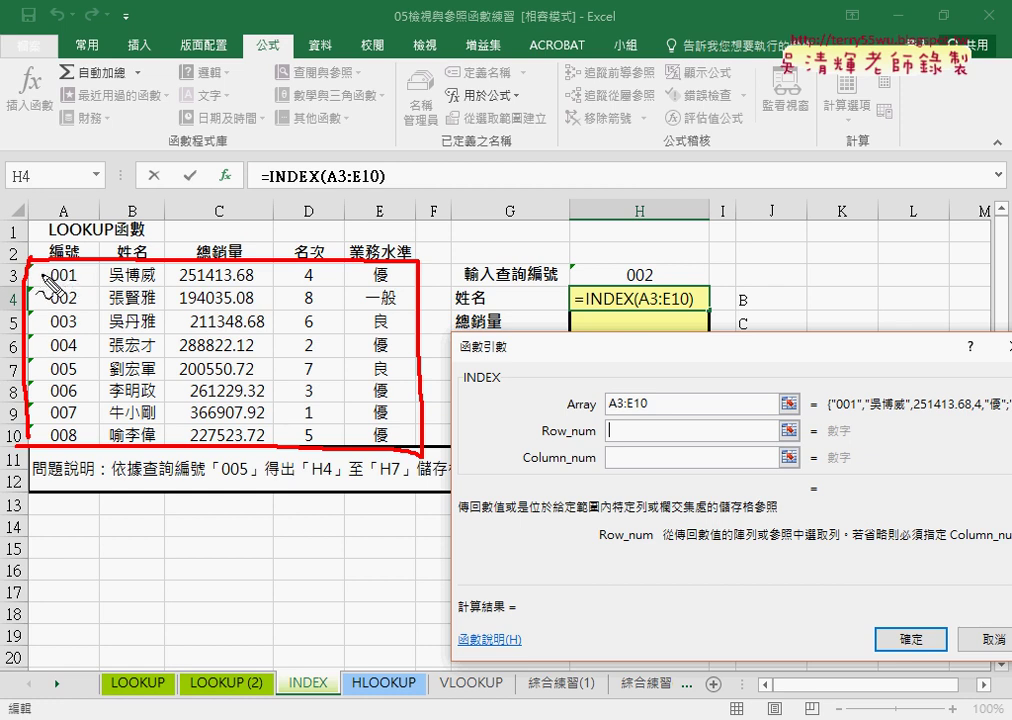
{"action": "left_click_drag", "start_coordinate": [10, 272], "coordinate": [14, 290]}
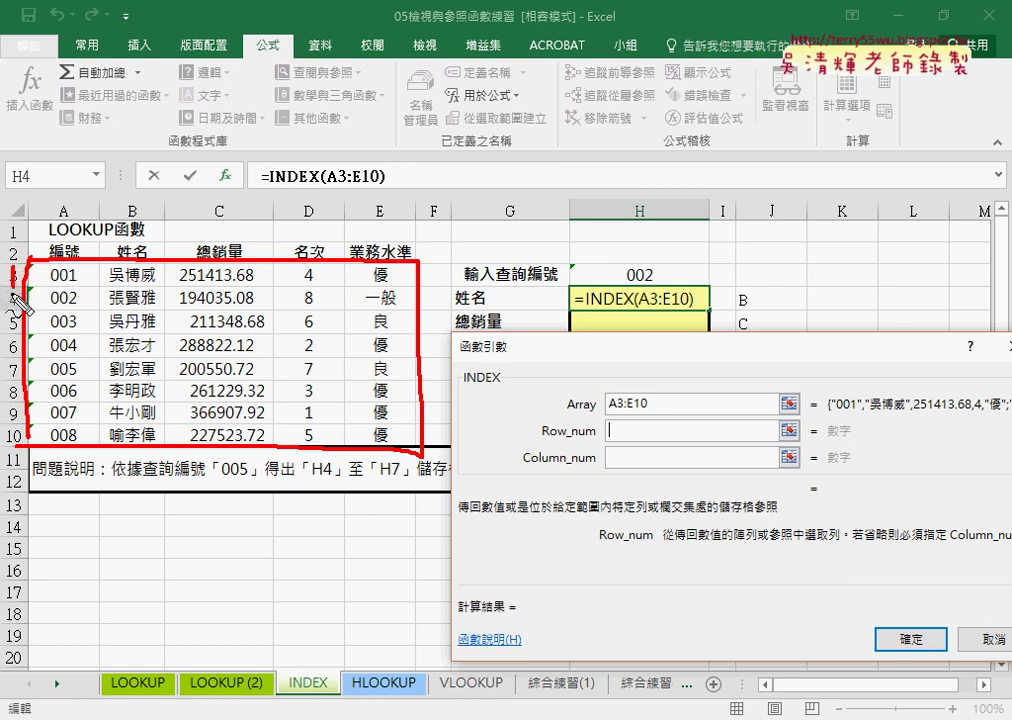
{"action": "mouse_move", "coordinate": [14, 290]}
{"action": "left_mouse_down"}
{"action": "mouse_move", "coordinate": [16, 318]}
{"action": "mouse_move", "coordinate": [80, 289]}
{"action": "mouse_move", "coordinate": [74, 422]}
{"action": "left_mouse_up"}
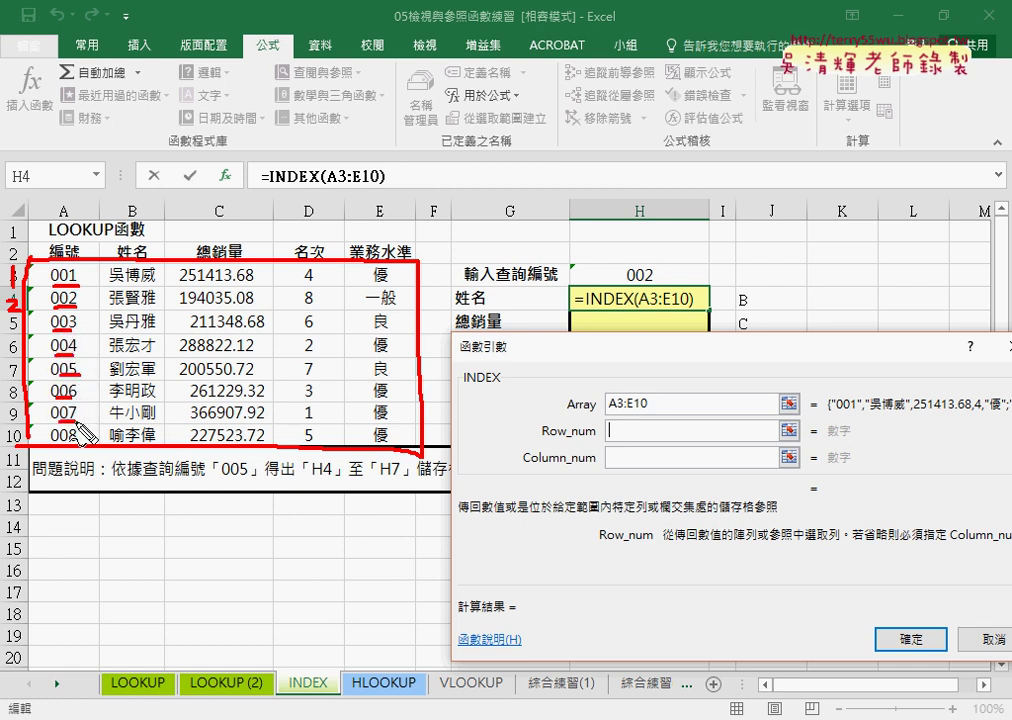
{"action": "key", "text": "Escape"}
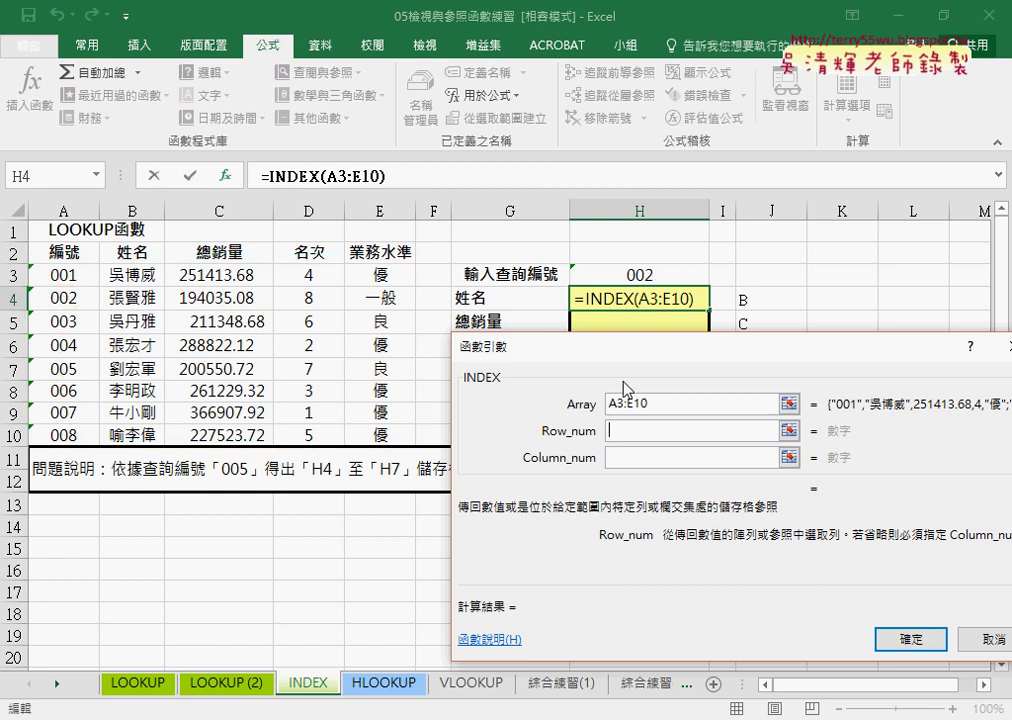
Set H3 (ID 002) as INDEX's Row_num, evaluating to row 2, giving =INDEX(A3:E10,H3)
{"action": "left_click", "coordinate": [651, 276]}
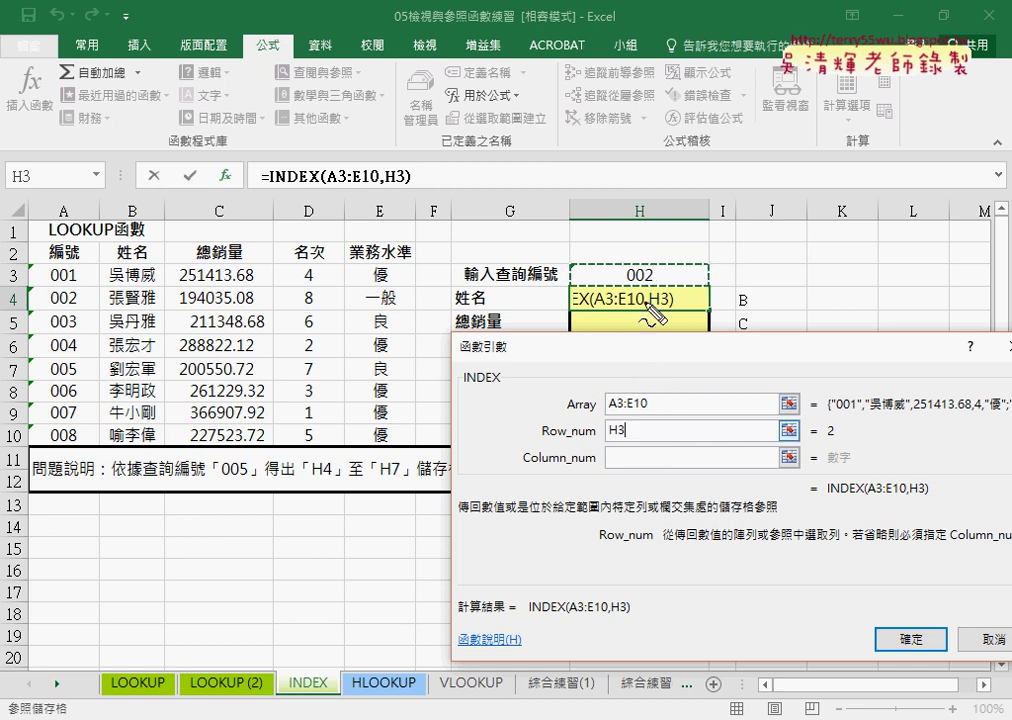
{"action": "left_click_drag", "start_coordinate": [622, 284], "coordinate": [656, 285]}
{"action": "left_click_drag", "start_coordinate": [568, 437], "coordinate": [596, 437]}
{"action": "mouse_move", "coordinate": [619, 262]}
{"action": "left_mouse_down"}
{"action": "mouse_move", "coordinate": [619, 280]}
{"action": "mouse_move", "coordinate": [673, 278]}
{"action": "mouse_move", "coordinate": [633, 416]}
{"action": "mouse_move", "coordinate": [814, 441]}
{"action": "left_mouse_up"}
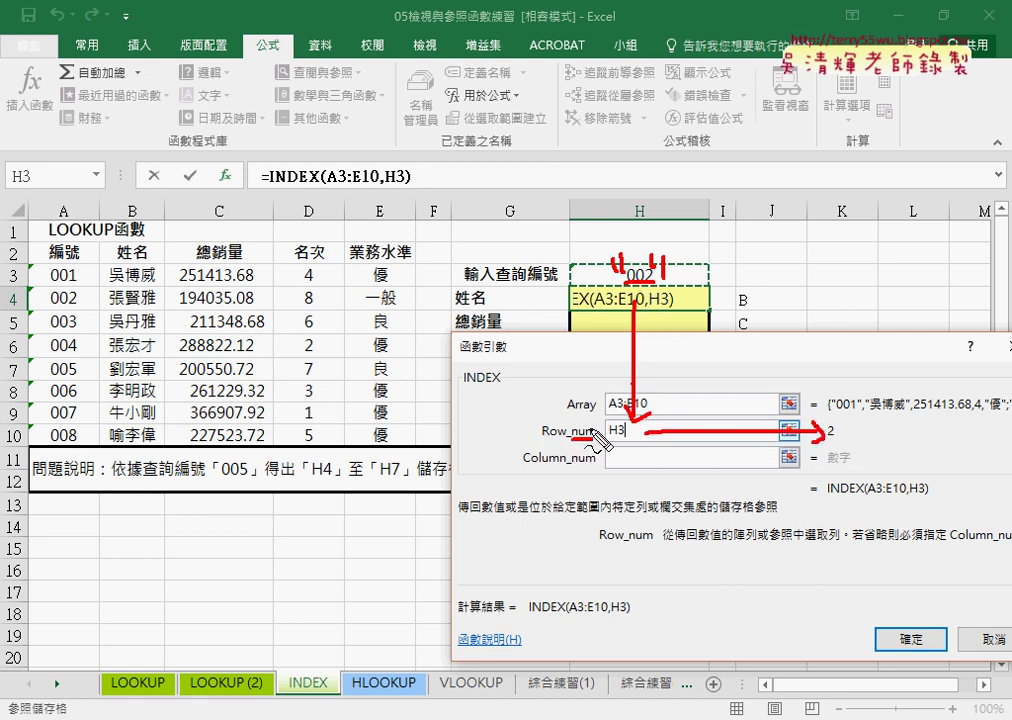
{"action": "mouse_move", "coordinate": [828, 432]}
{"action": "left_mouse_down"}
{"action": "mouse_move", "coordinate": [845, 420]}
{"action": "mouse_move", "coordinate": [838, 452]}
{"action": "left_mouse_up"}
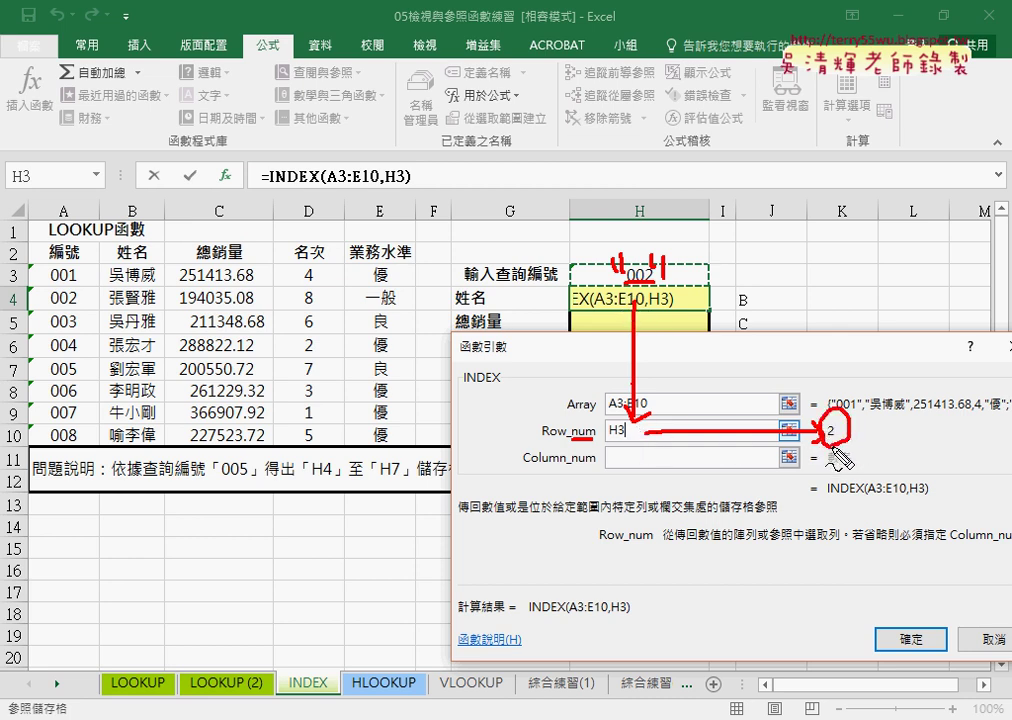
{"action": "key", "text": "Escape"}
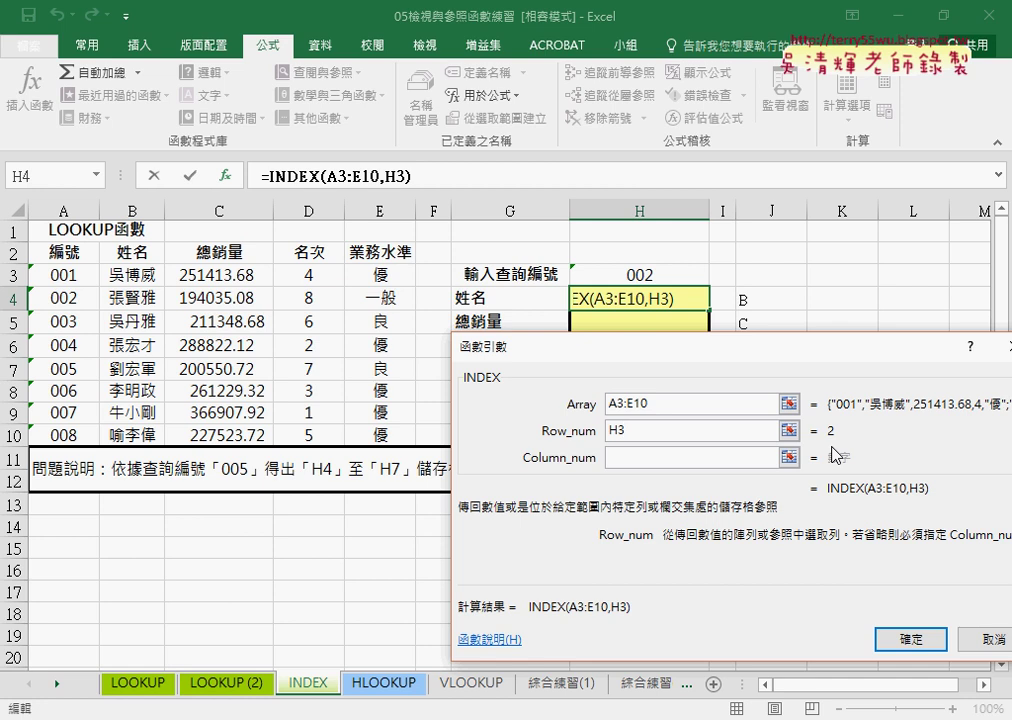
{"action": "left_click", "coordinate": [657, 458]}
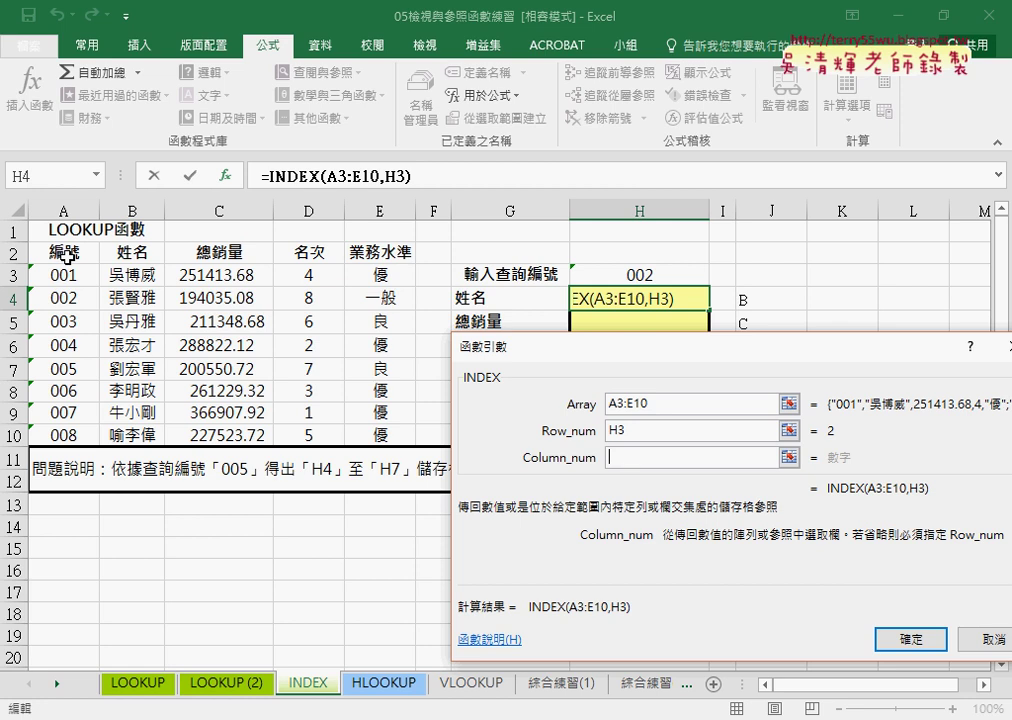
Mark the table's rows and columns, then enter 2 as the INDEX Column_num
{"action": "mouse_move", "coordinate": [33, 266]}
{"action": "left_mouse_down"}
{"action": "mouse_move", "coordinate": [36, 410]}
{"action": "mouse_move", "coordinate": [12, 436]}
{"action": "left_mouse_up"}
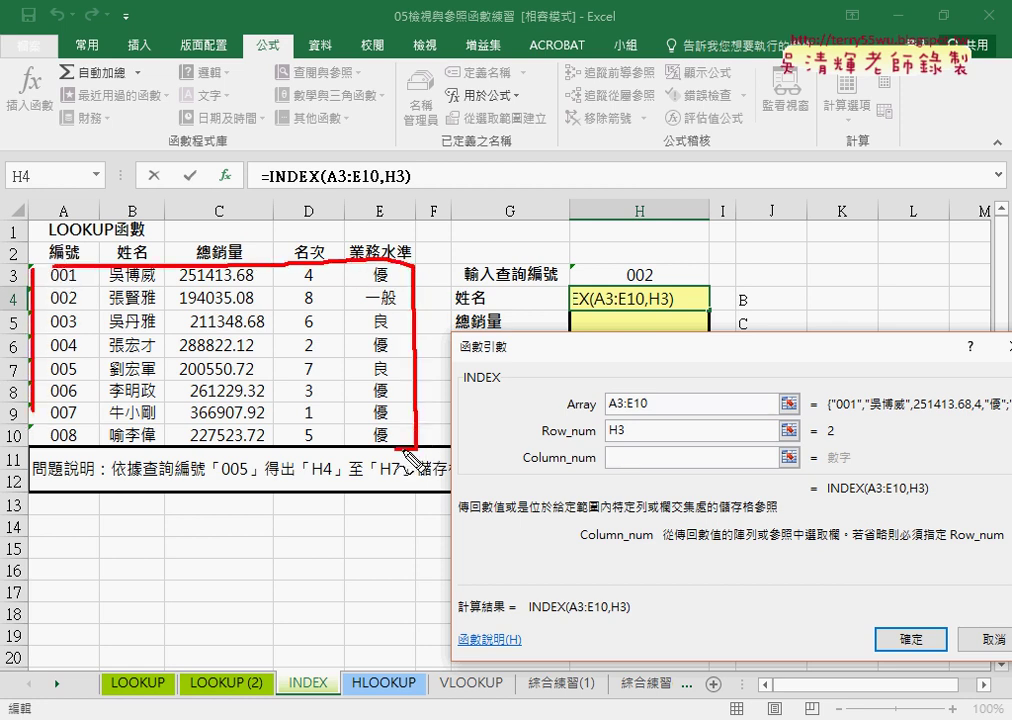
{"action": "left_click_drag", "start_coordinate": [70, 197], "coordinate": [68, 240]}
{"action": "left_click_drag", "start_coordinate": [132, 203], "coordinate": [150, 222]}
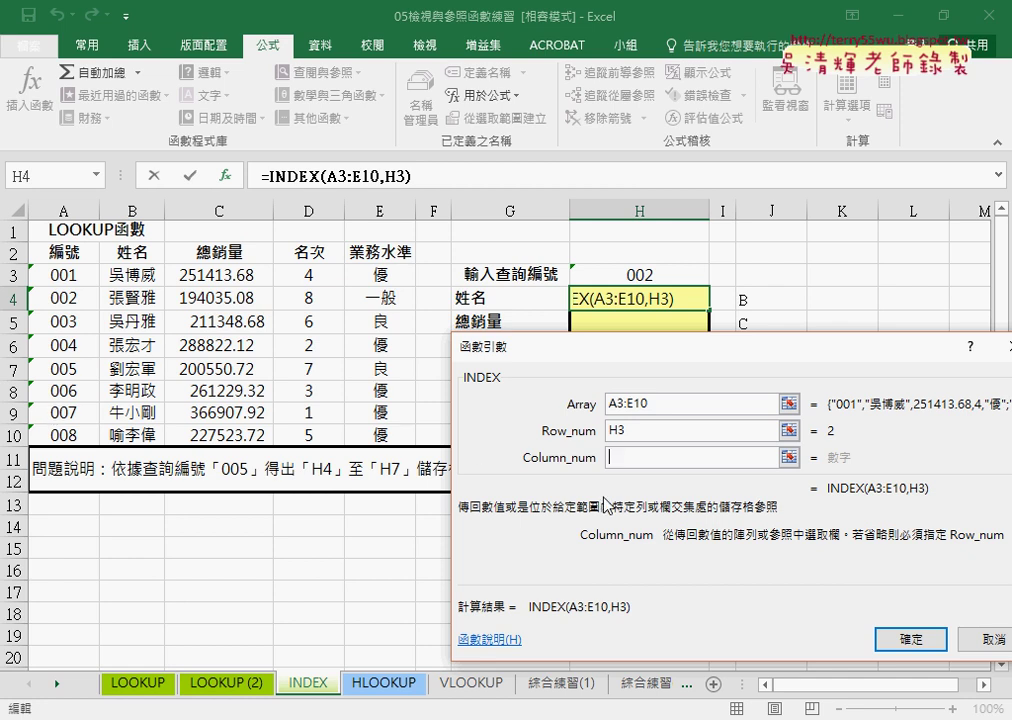
{"action": "type", "text": "2"}
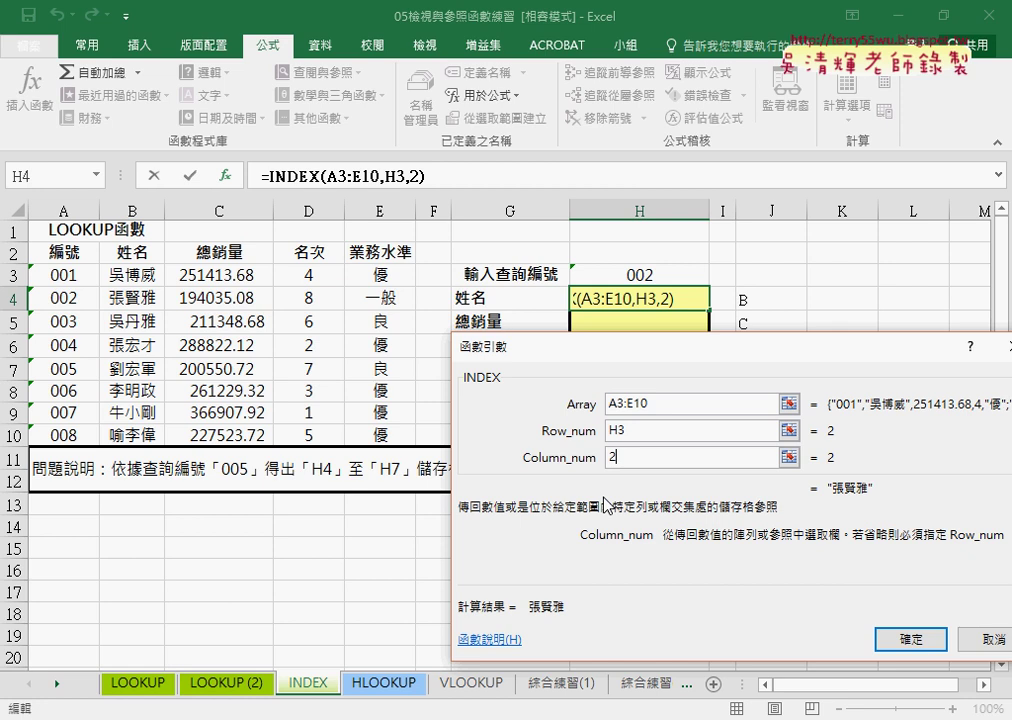
Review Array A3:E10, Row_num H3 and Column_num 2, then commit =INDEX(A3:E10,H3,2) in H4
{"action": "left_click", "coordinate": [607, 405]}
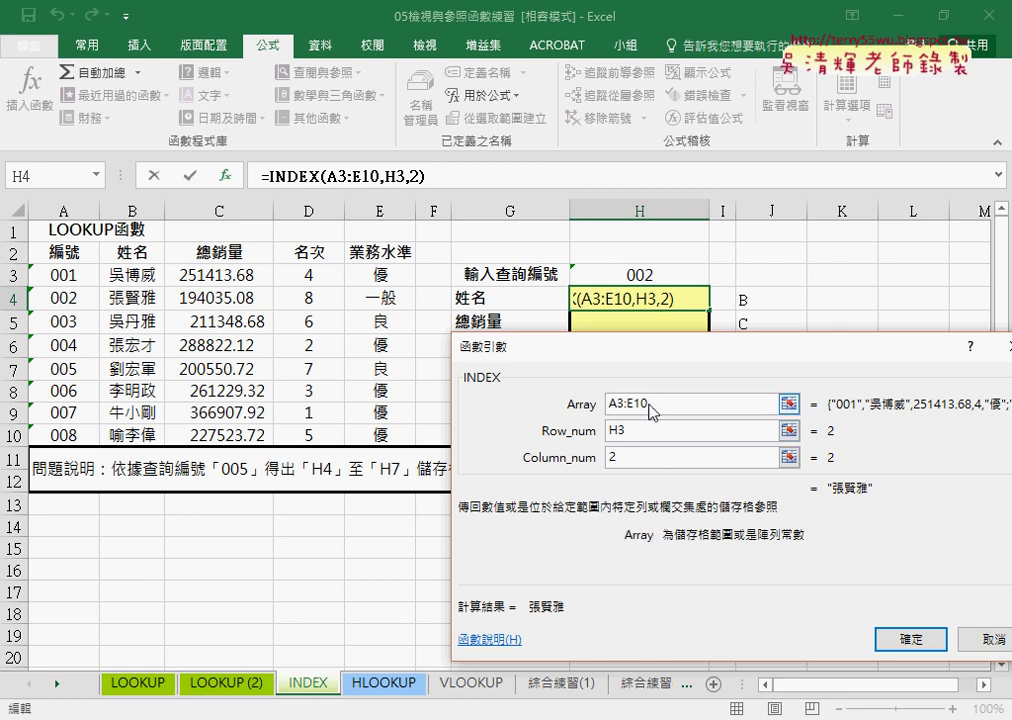
{"action": "left_click", "coordinate": [614, 430]}
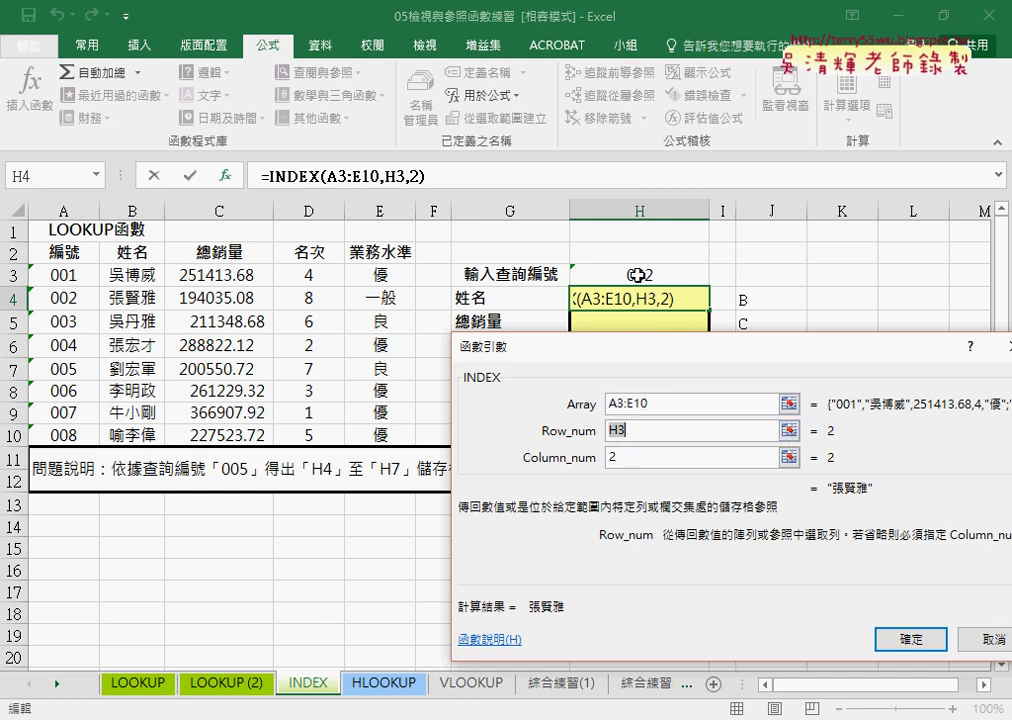
{"action": "left_click", "coordinate": [618, 459]}
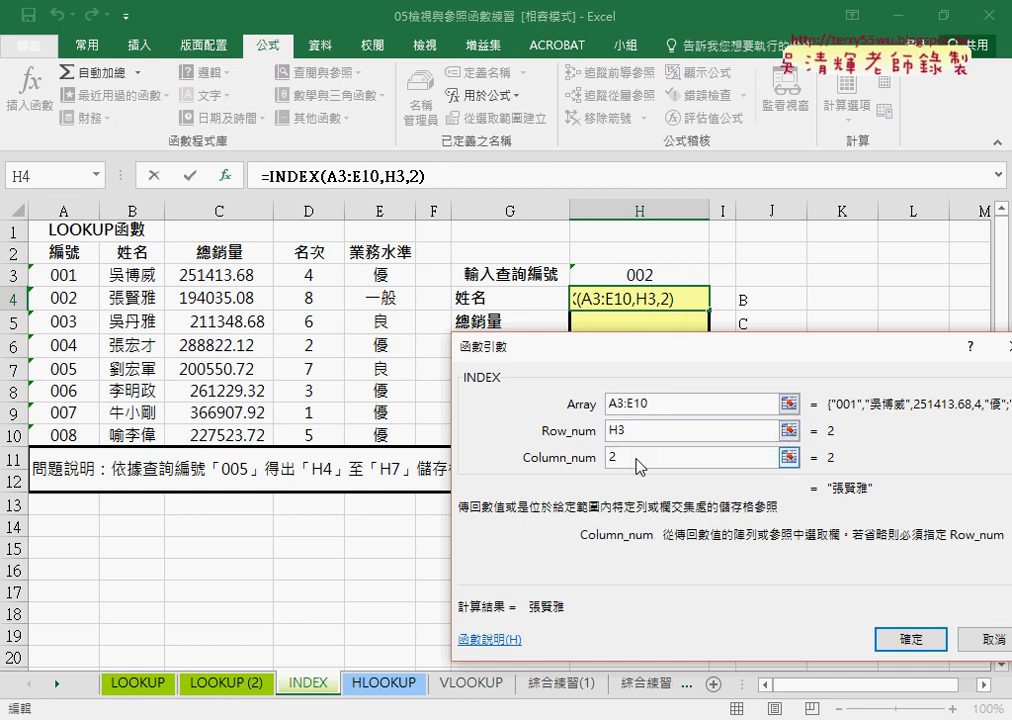
{"action": "left_click", "coordinate": [920, 644]}
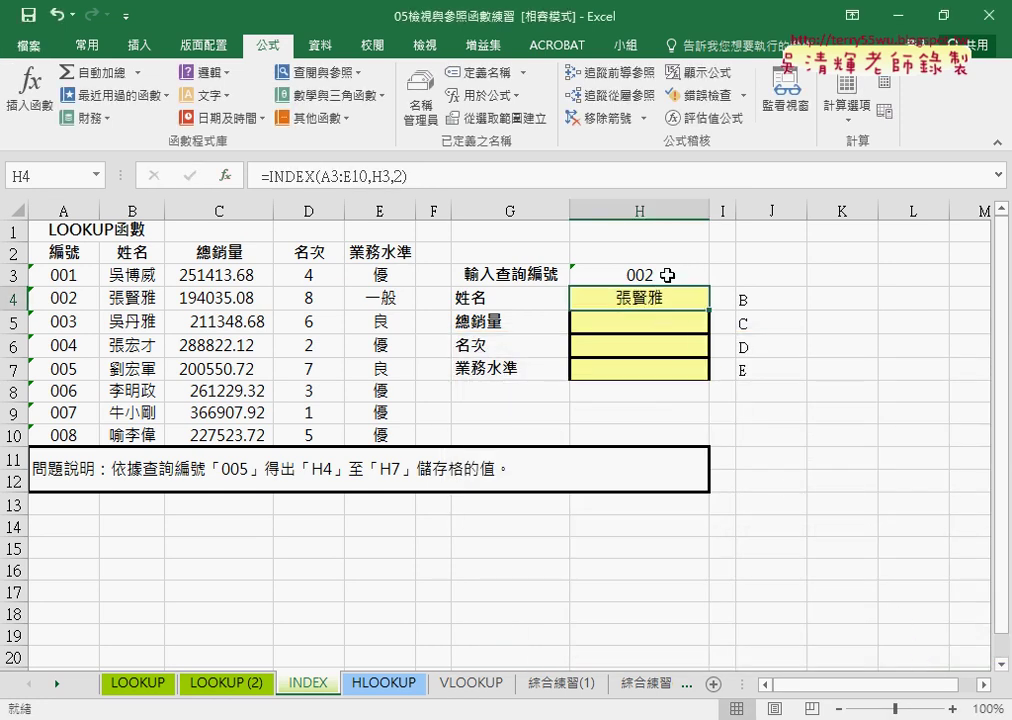
Choose ID 001 and then ID 003 from H3's dropdown, and select H4 to check the result
{"action": "left_click", "coordinate": [689, 273]}
{"action": "left_click", "coordinate": [718, 276]}
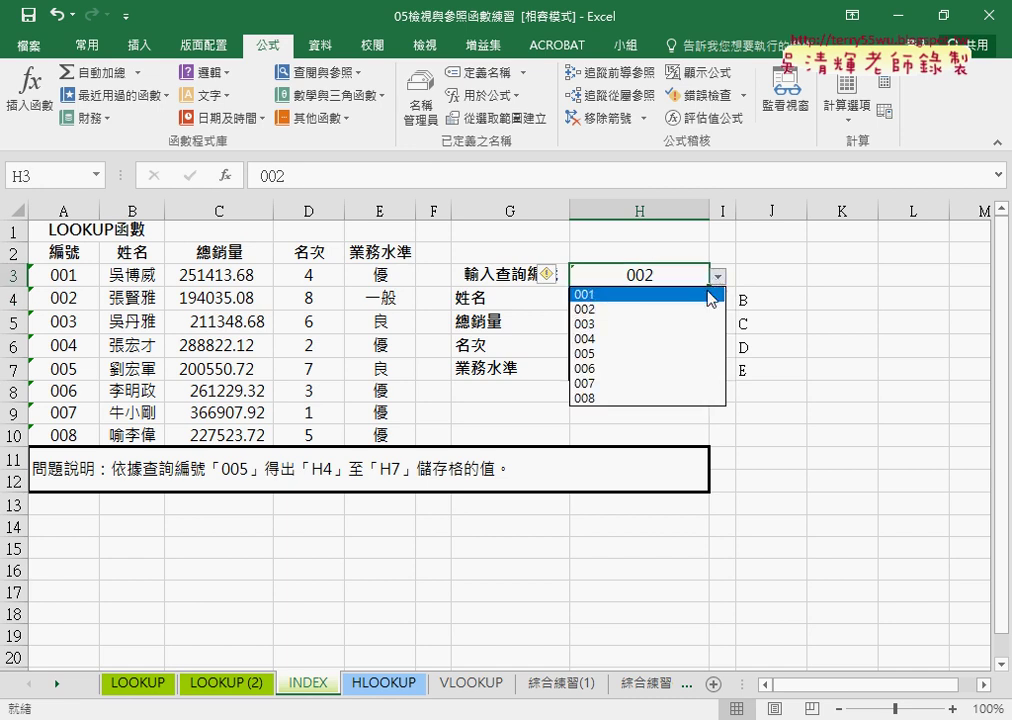
{"action": "left_click", "coordinate": [710, 297]}
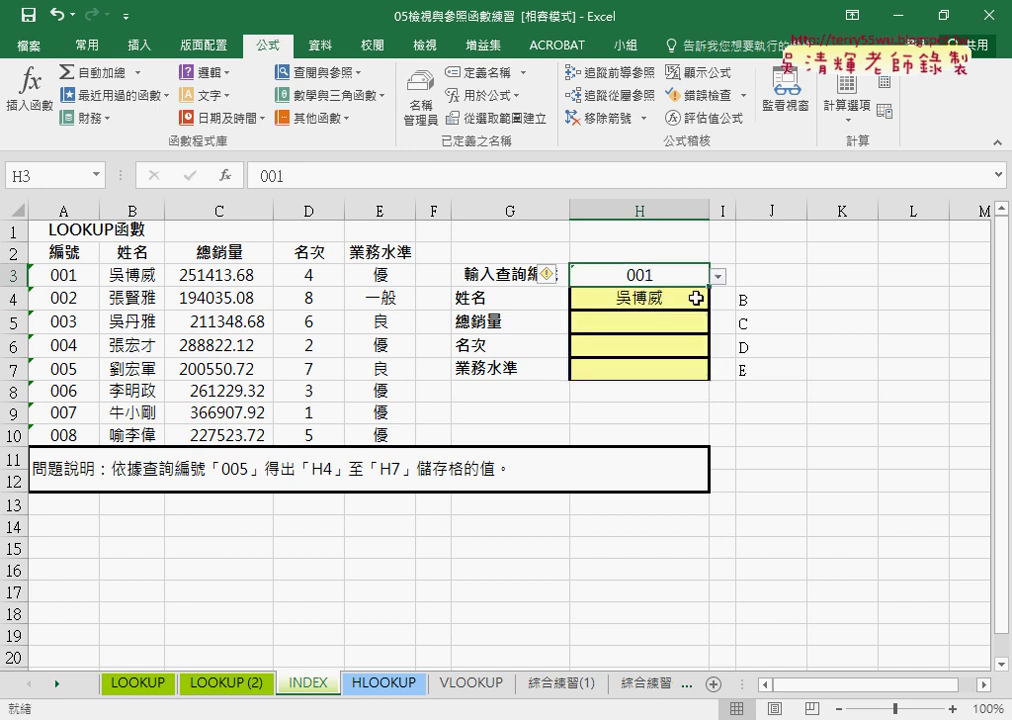
{"action": "left_click", "coordinate": [718, 276]}
{"action": "left_click", "coordinate": [701, 324]}
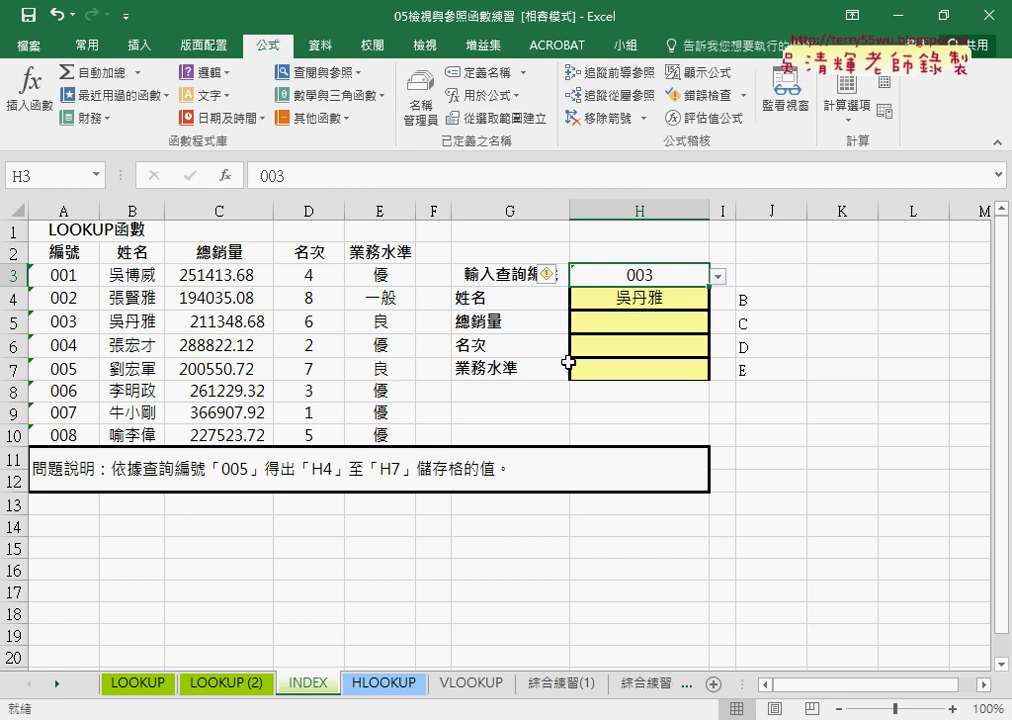
{"action": "left_click", "coordinate": [639, 296]}
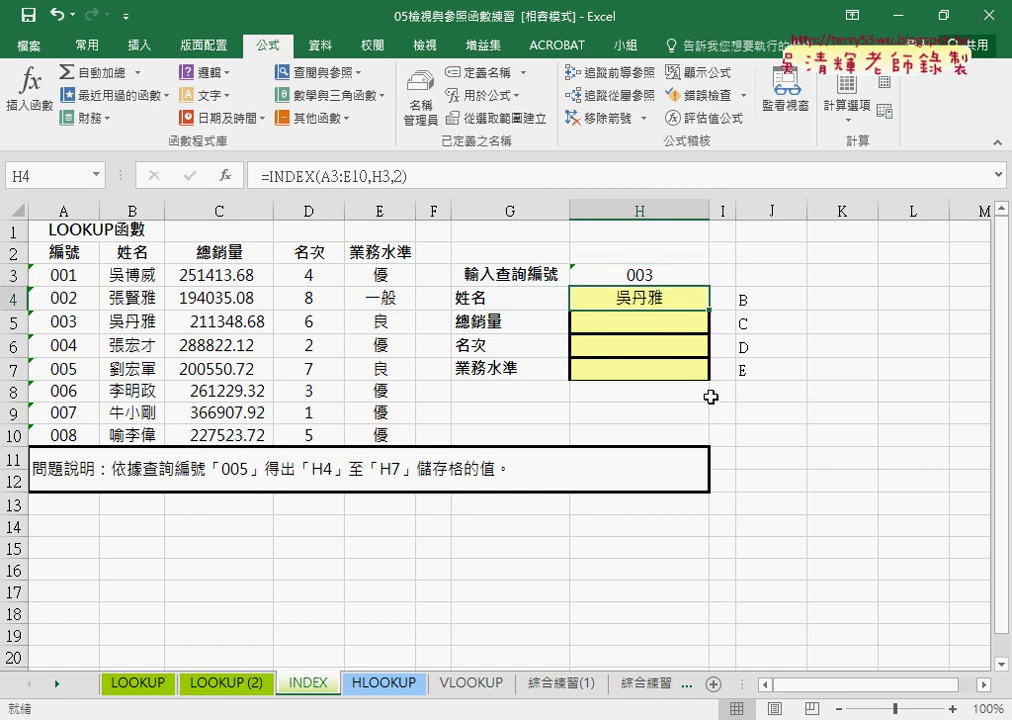
Change H4's INDEX Column_num argument to row()-2
{"action": "left_click", "coordinate": [260, 176]}
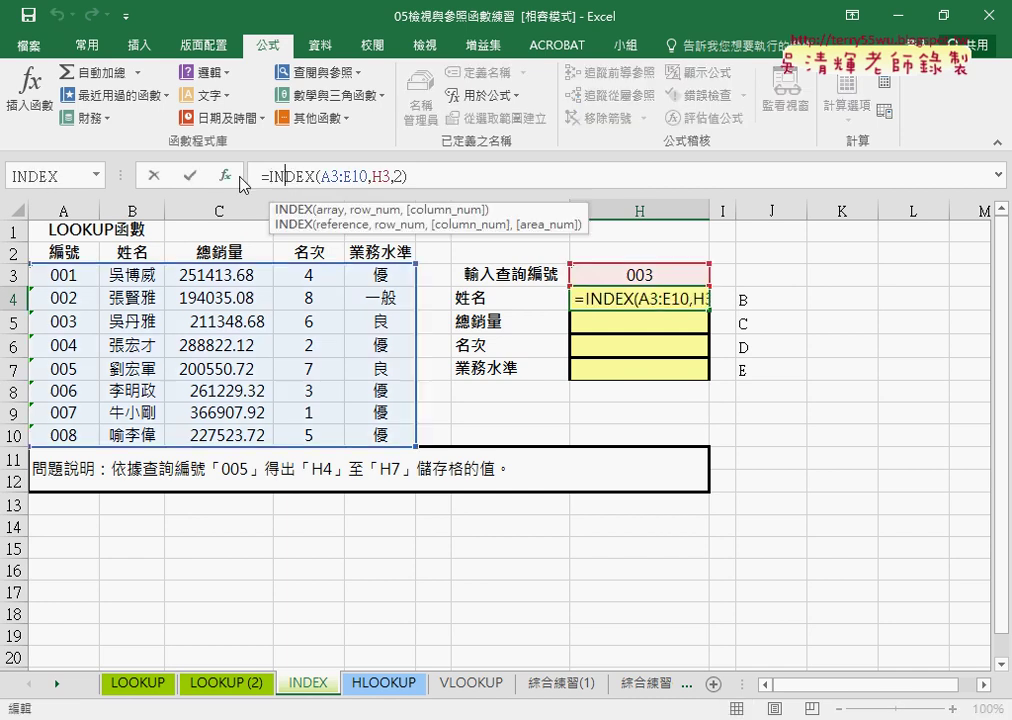
{"action": "left_click", "coordinate": [225, 175]}
{"action": "left_click", "coordinate": [755, 560]}
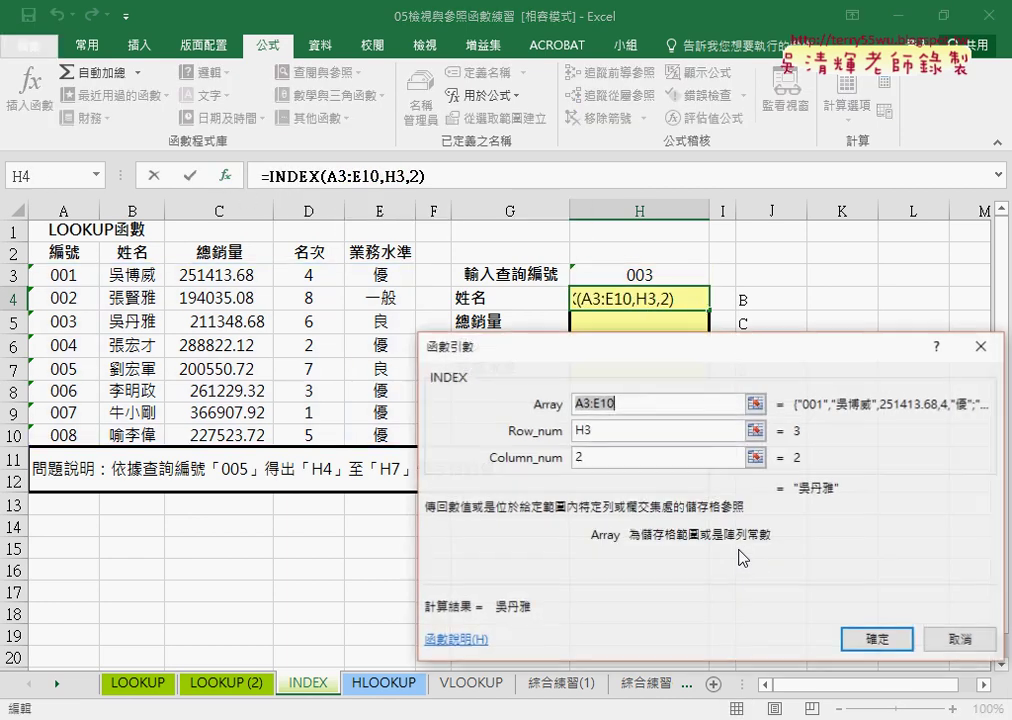
{"action": "left_click", "coordinate": [580, 457]}
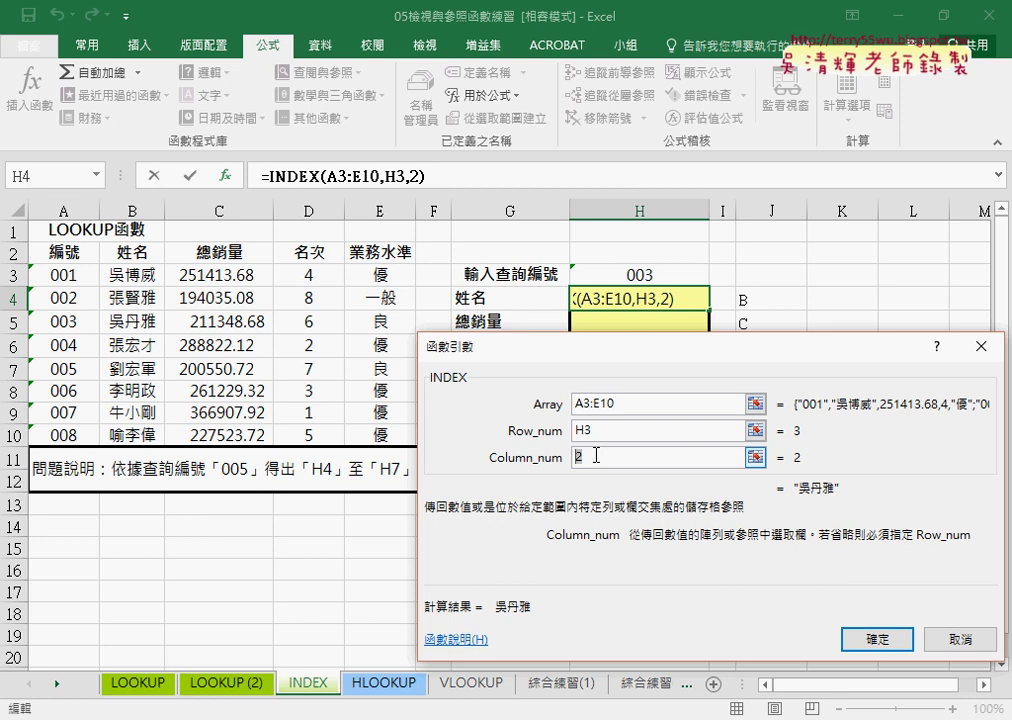
{"action": "type", "text": "row"}
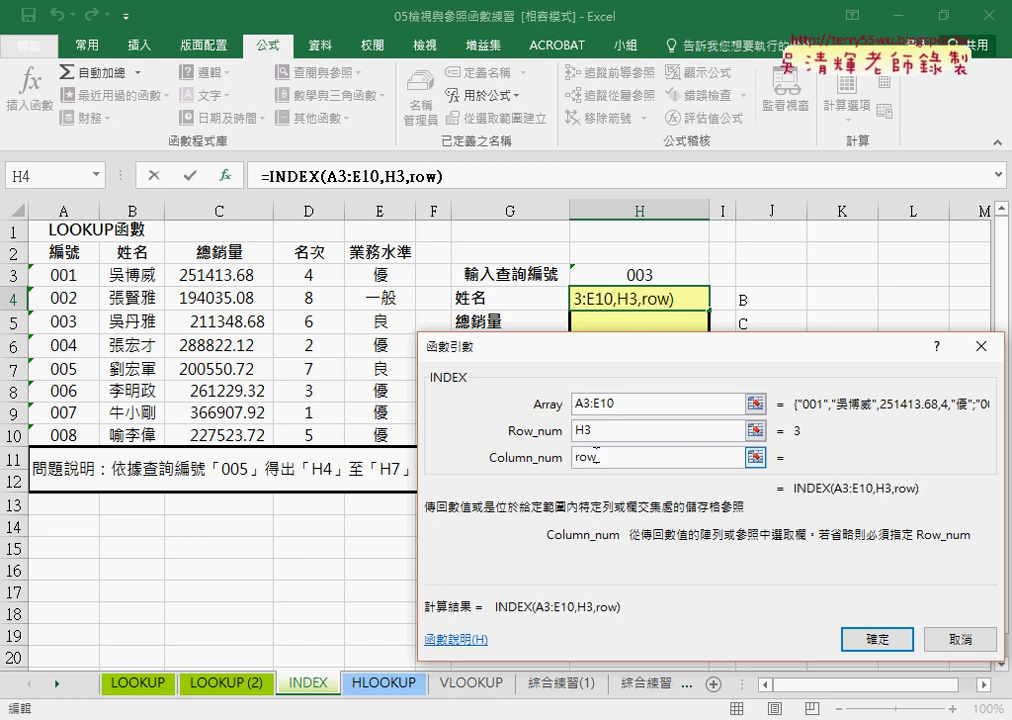
{"action": "type", "text": "()-2"}
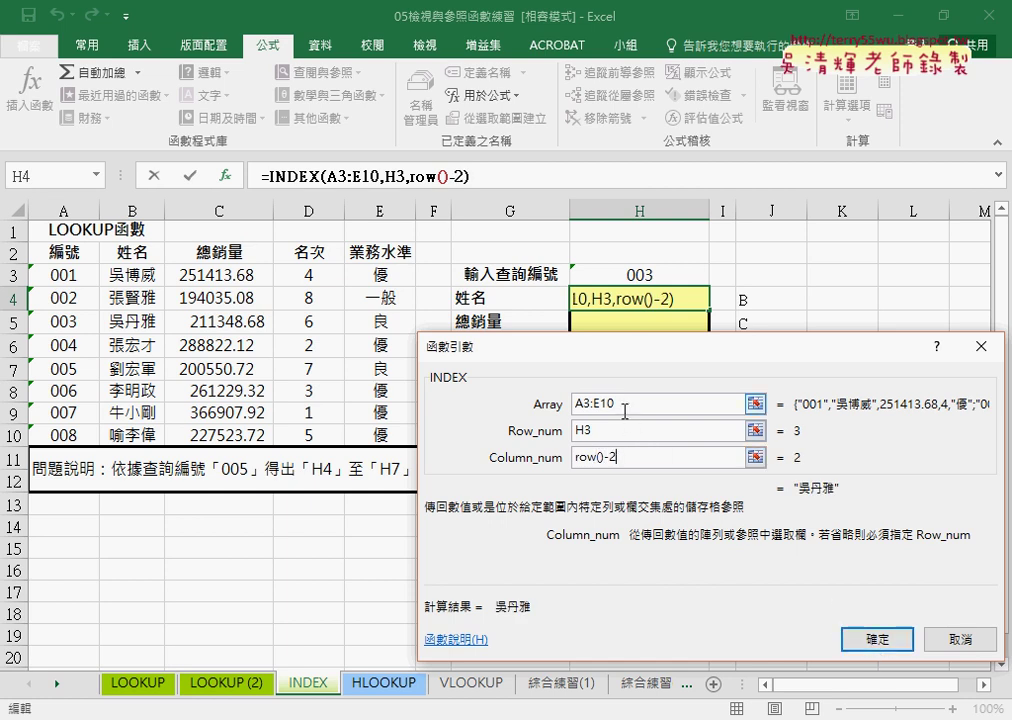
Lock the references to A$3:E$10 and H$3, committing =INDEX(A$3:E$10,H$3,ROW()-2)
{"action": "left_click_drag", "start_coordinate": [624, 410], "coordinate": [562, 415]}
{"action": "key", "text": "F4"}
{"action": "key", "text": "F4"}
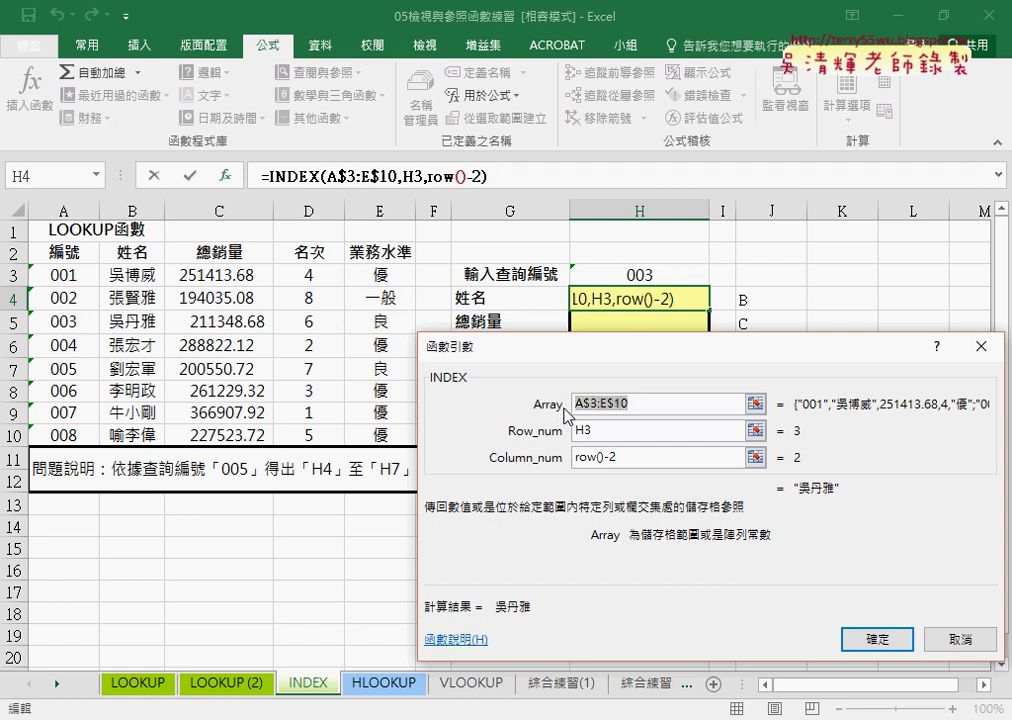
{"action": "left_click", "coordinate": [605, 432]}
{"action": "key", "text": "F4"}
{"action": "key", "text": "F4"}
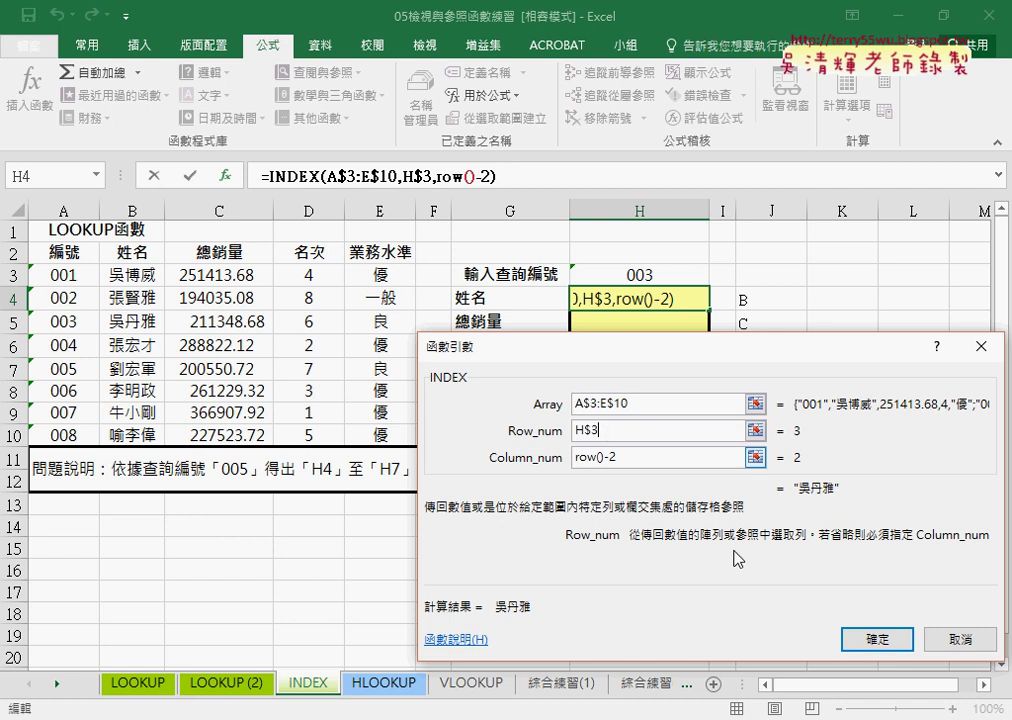
{"action": "left_click", "coordinate": [877, 638]}
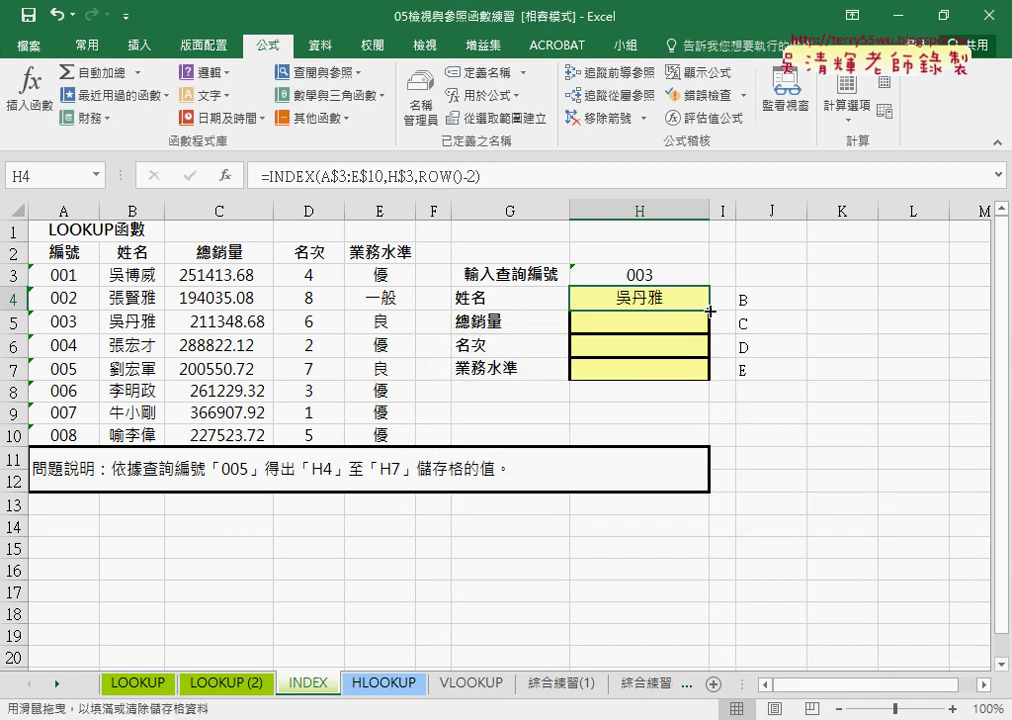
Fill H4's formula down to H7 and test IDs 002 and 006 from H3's dropdown
{"action": "left_click_drag", "start_coordinate": [708, 316], "coordinate": [711, 372]}
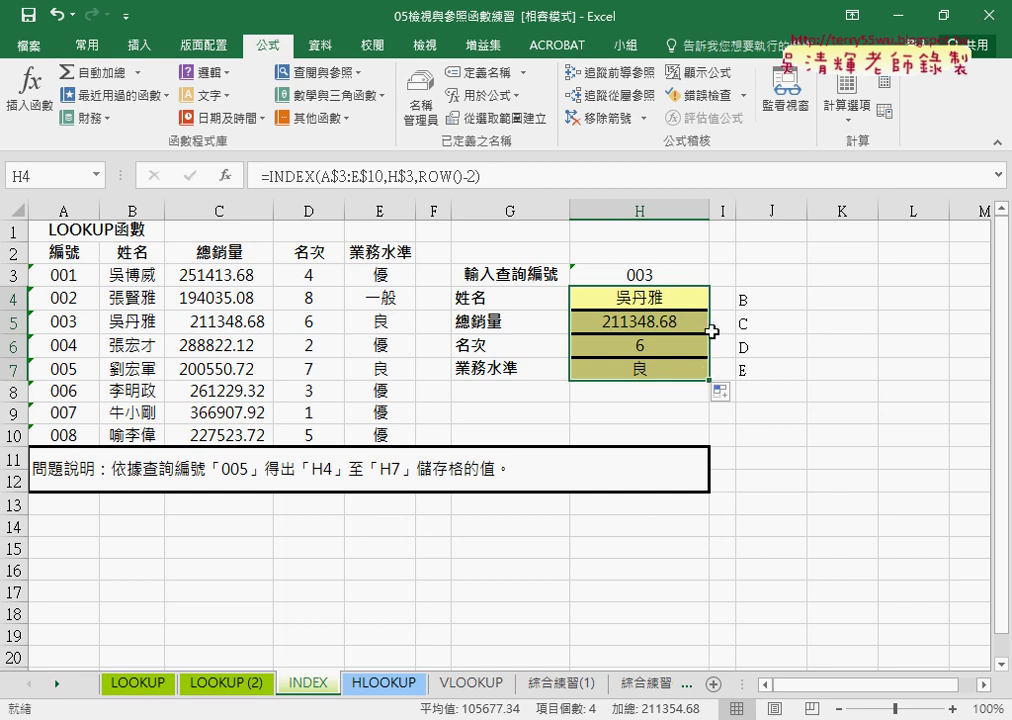
{"action": "left_click", "coordinate": [650, 274]}
{"action": "left_click", "coordinate": [718, 276]}
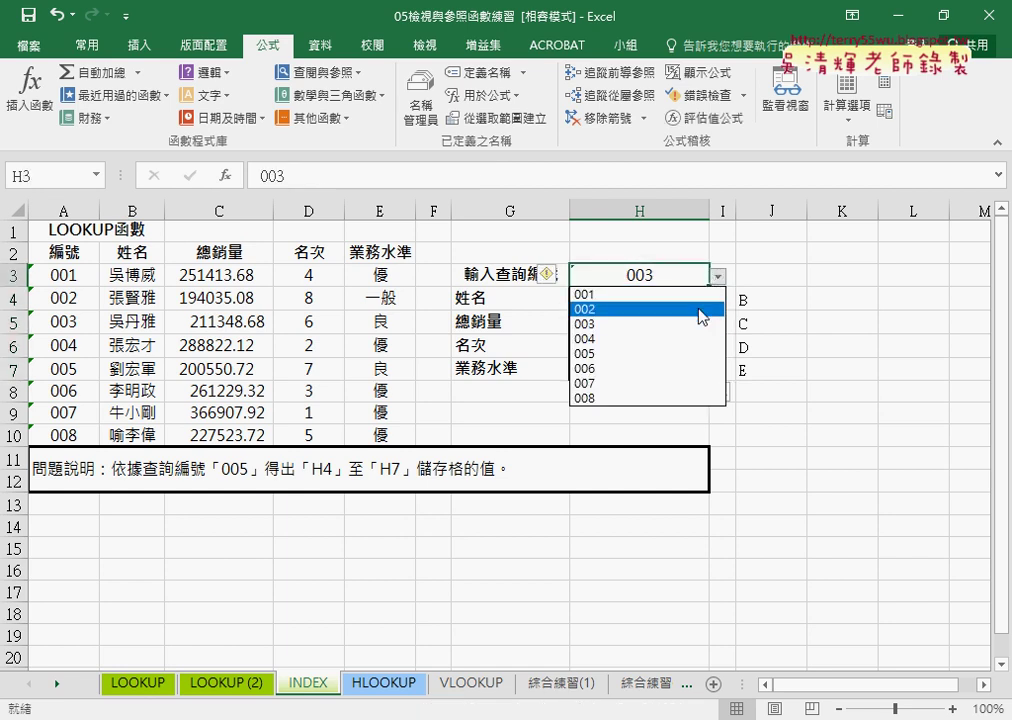
{"action": "left_click", "coordinate": [705, 310]}
{"action": "left_click", "coordinate": [718, 276]}
{"action": "left_click", "coordinate": [719, 368]}
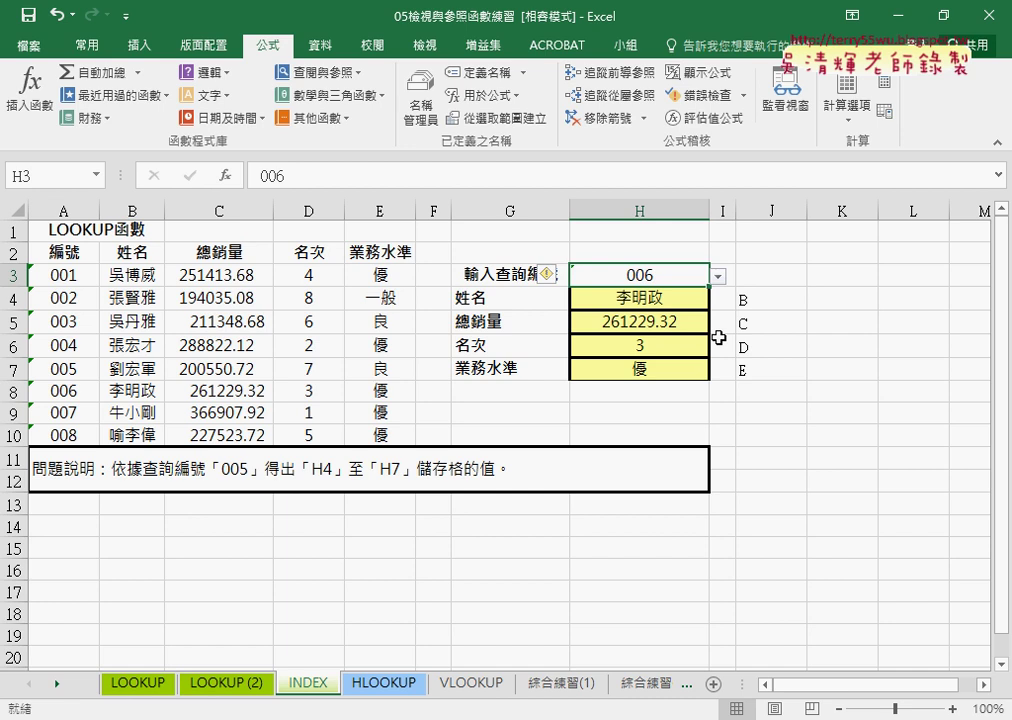
Test IDs 005 and 007 in H3, then switch to the LOOKUP (2) sheet
{"action": "left_click", "coordinate": [718, 276]}
{"action": "left_click", "coordinate": [688, 352]}
{"action": "left_click", "coordinate": [718, 276]}
{"action": "left_click", "coordinate": [697, 385]}
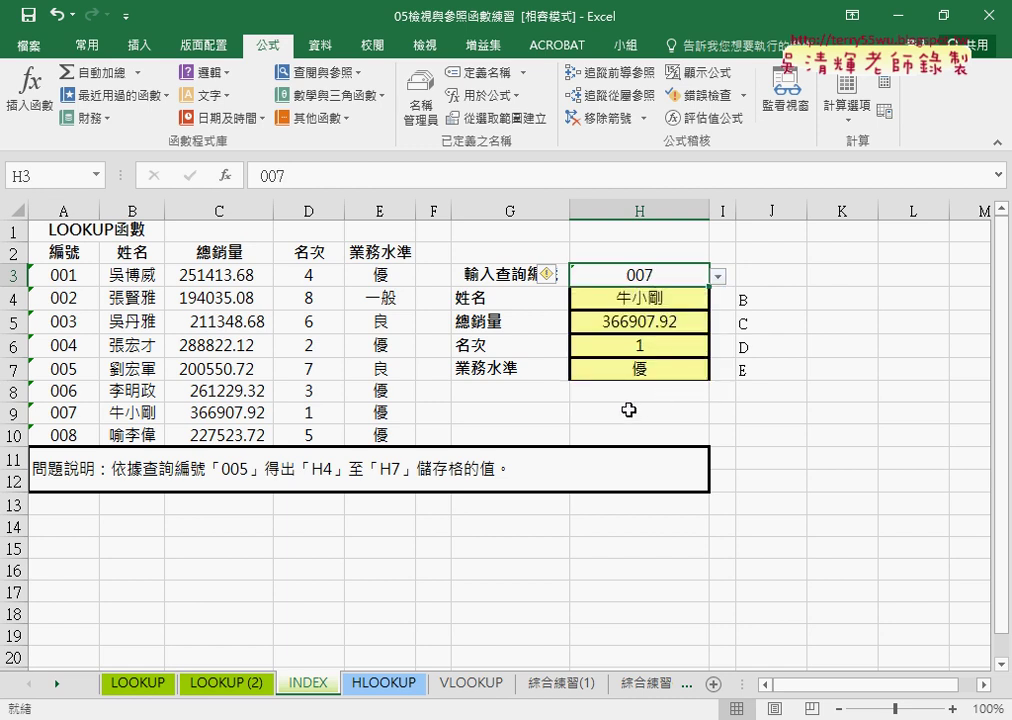
{"action": "left_click", "coordinate": [250, 685]}
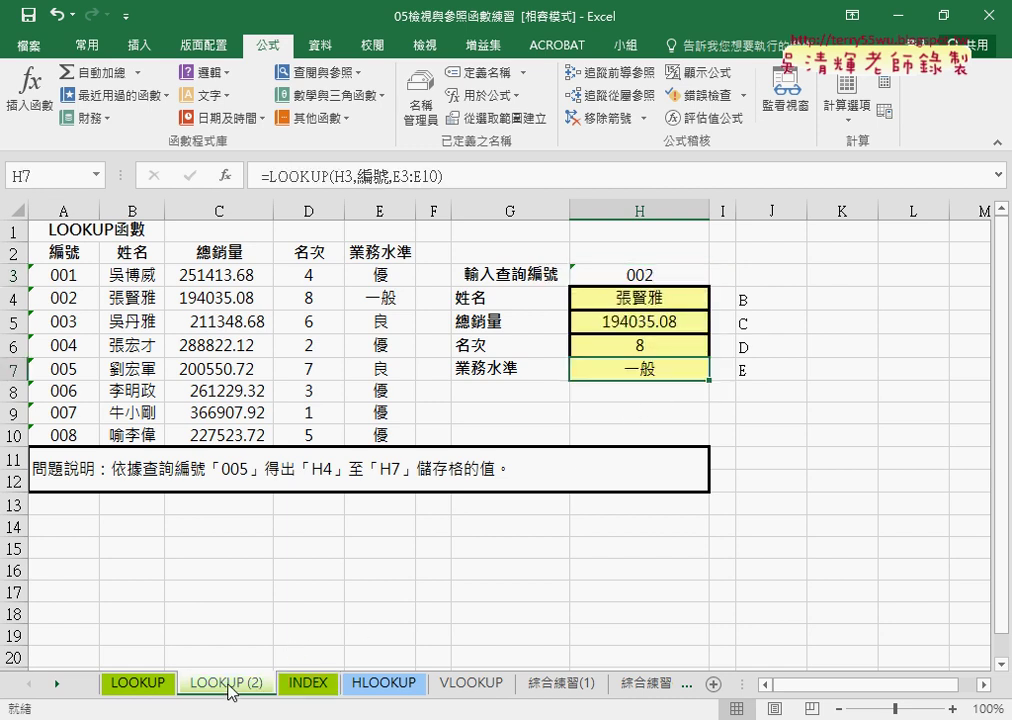
Compare H4's LOOKUP formula on LOOKUP (2) with H4's INDEX formula on the INDEX sheet
{"action": "left_click", "coordinate": [668, 294]}
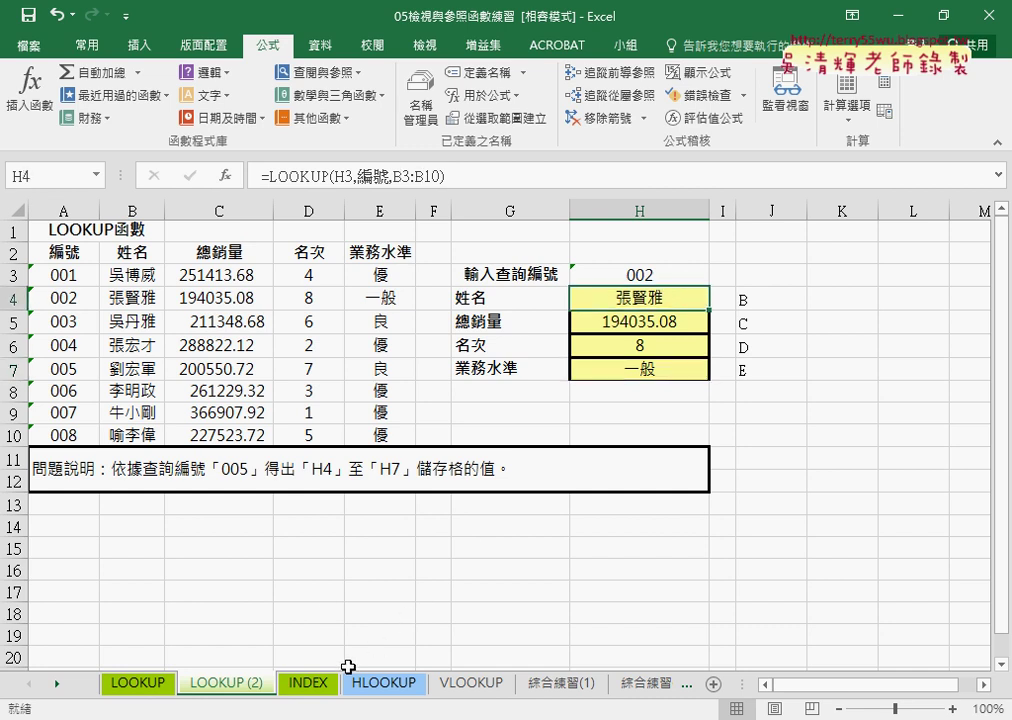
{"action": "left_click", "coordinate": [306, 684]}
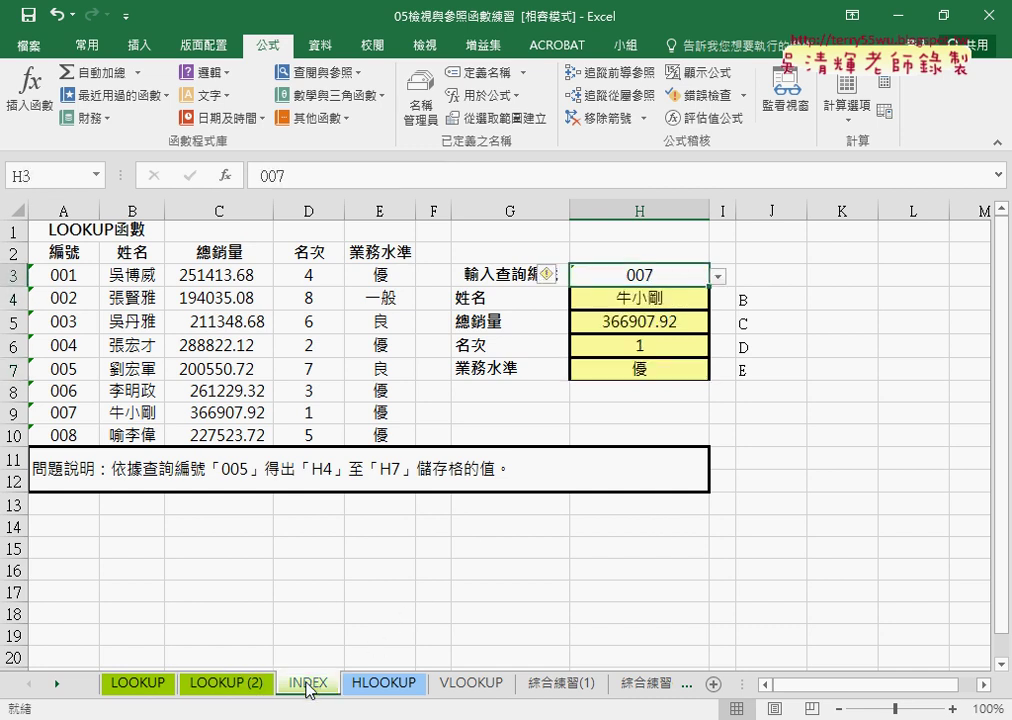
{"action": "left_click", "coordinate": [655, 298]}
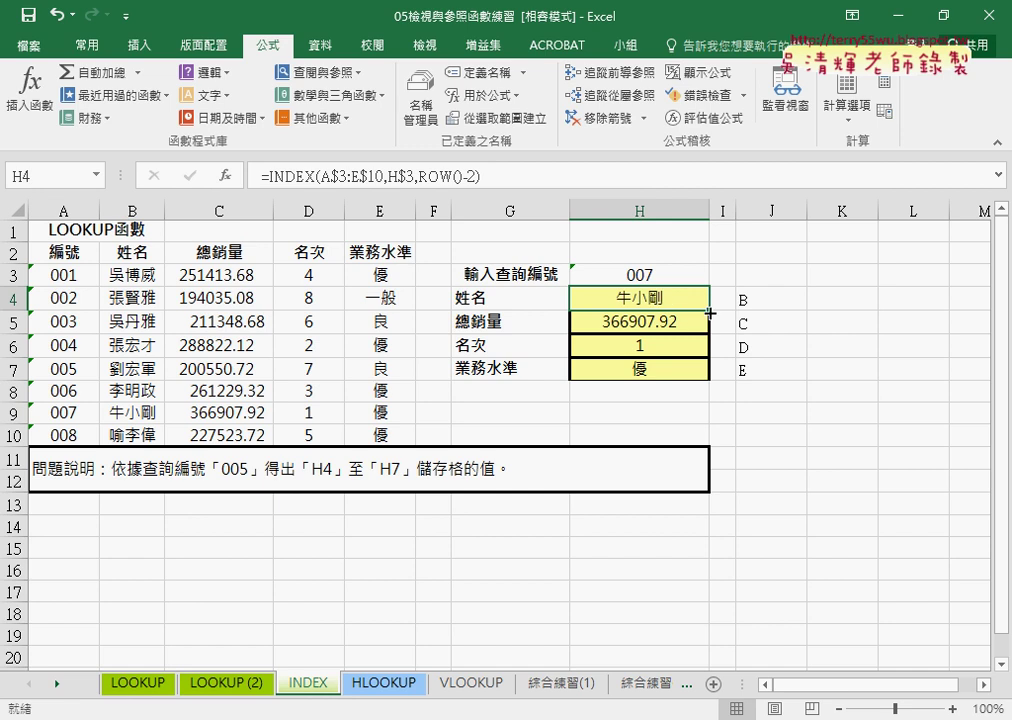